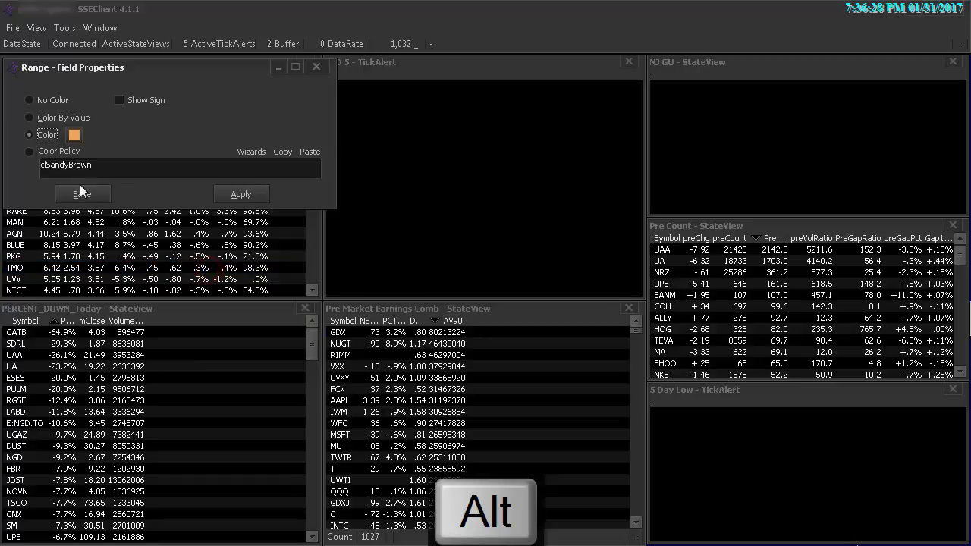
Save the sandy brown color for the Range field and set the ARange100 field's color to clOrangeRed
left_click(81, 191)
double_click(68, 77)
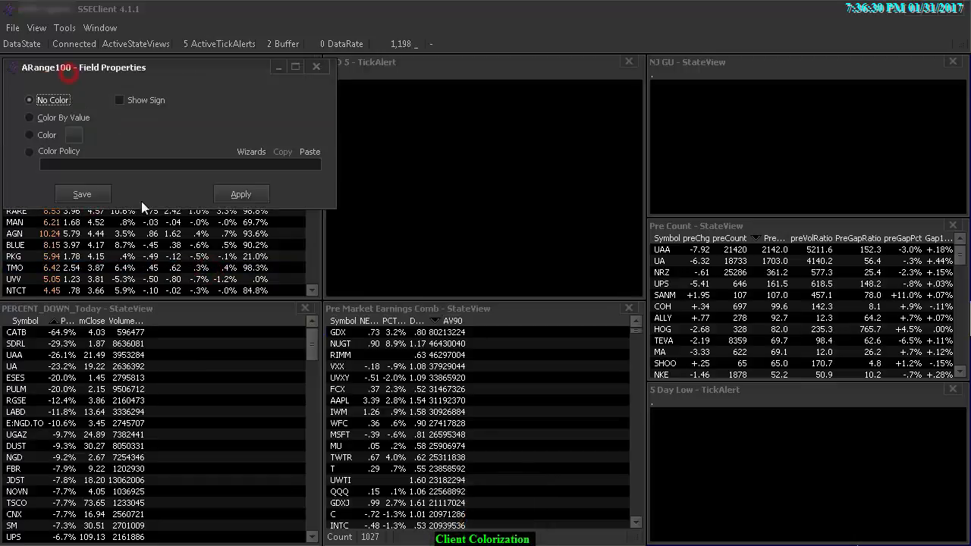
left_click(77, 135)
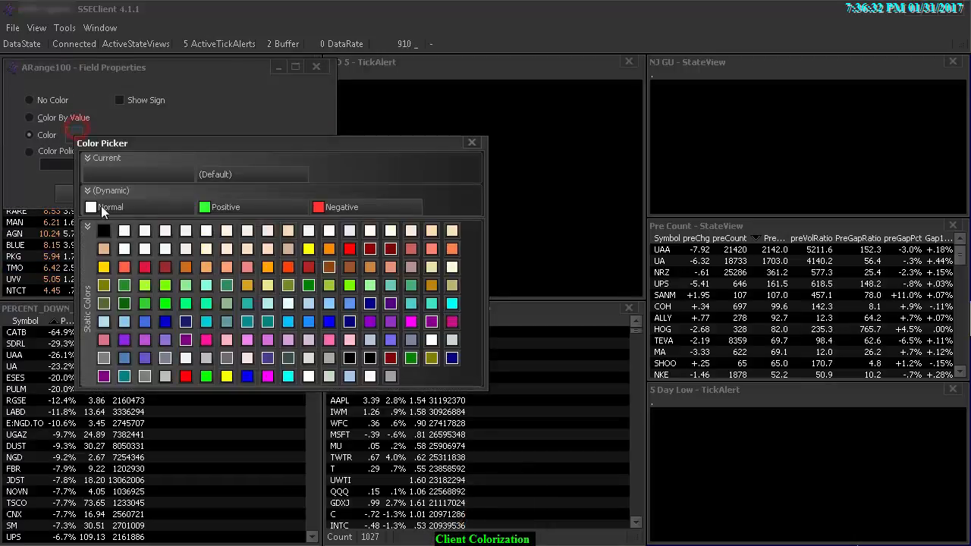
left_click(283, 265)
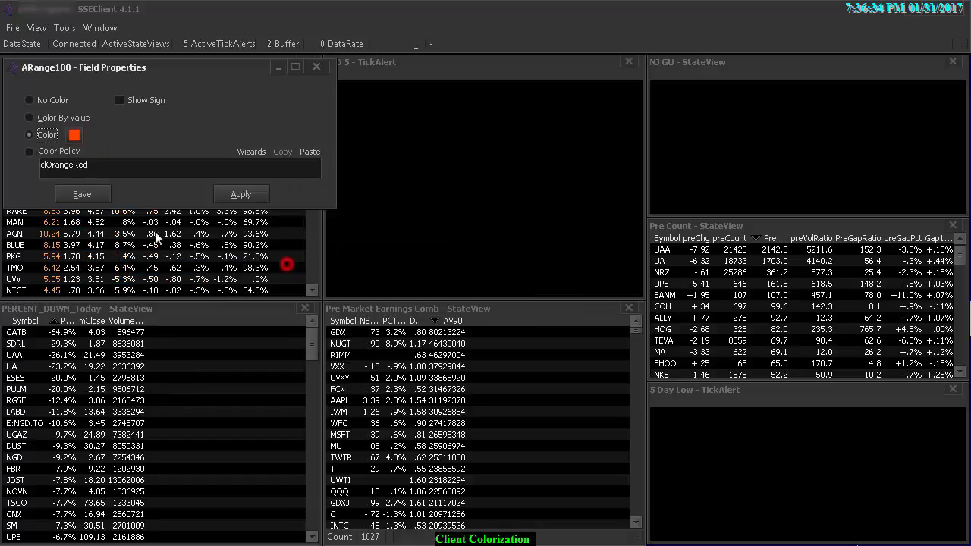
left_click(85, 193)
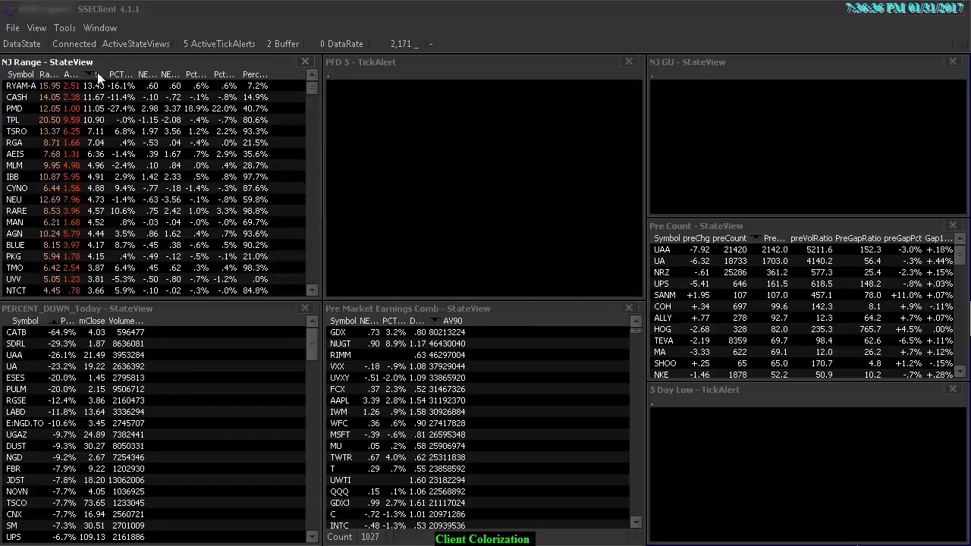
Set the color of the RangeDiff field in the NJ Range view to clPaleGreen and save it
double_click(96, 74)
left_click(77, 135)
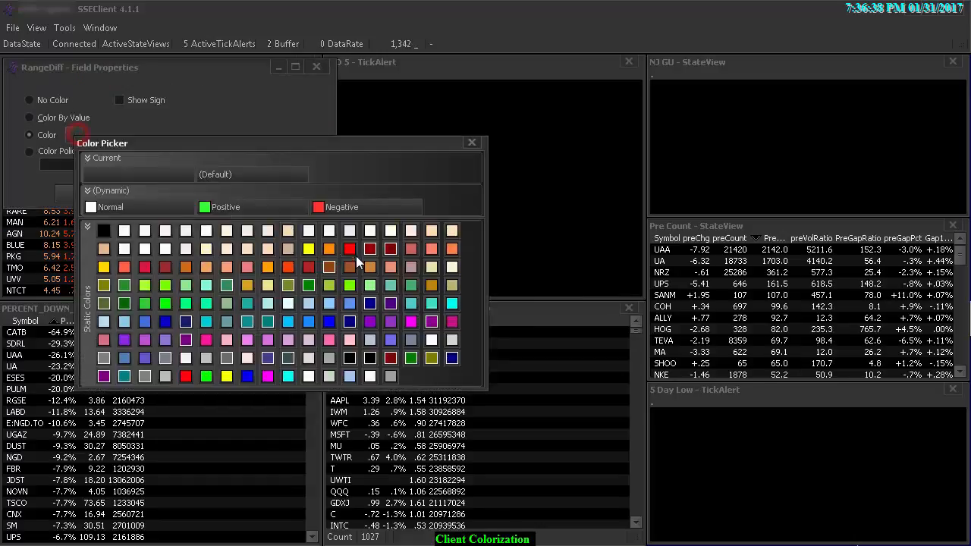
left_click(369, 284)
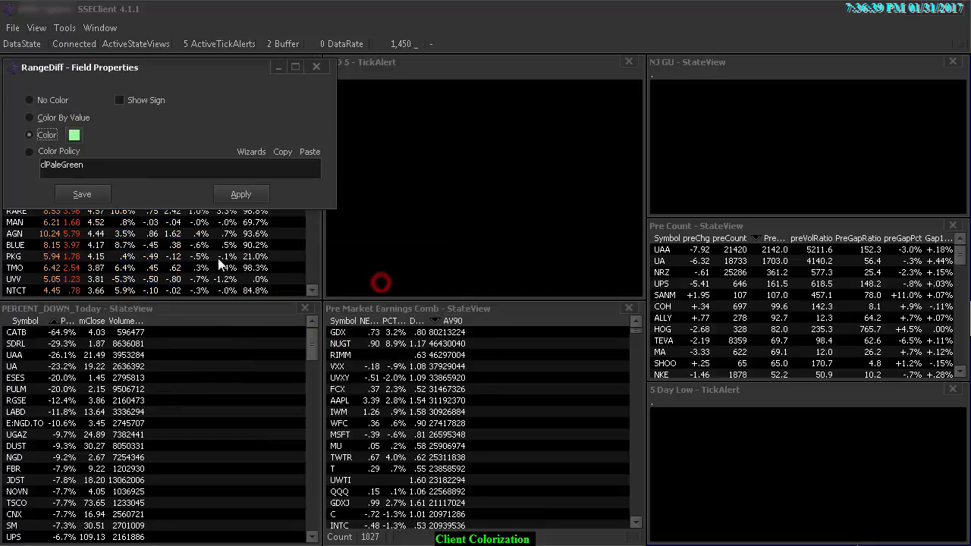
left_click(80, 189)
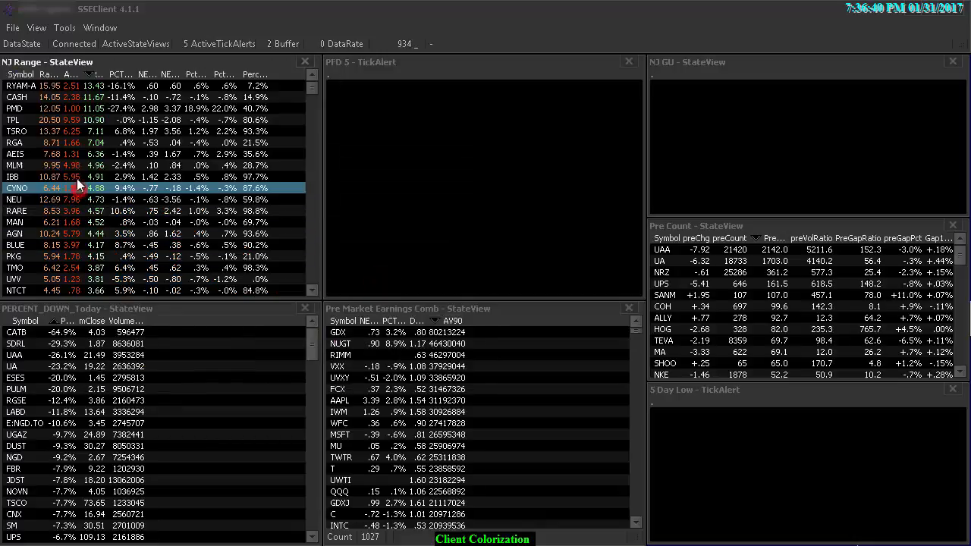
Set the PCTCHG field to show its sign and be colored by value, and save the field properties
double_click(123, 74)
left_click_drag(161, 68, 452, 134)
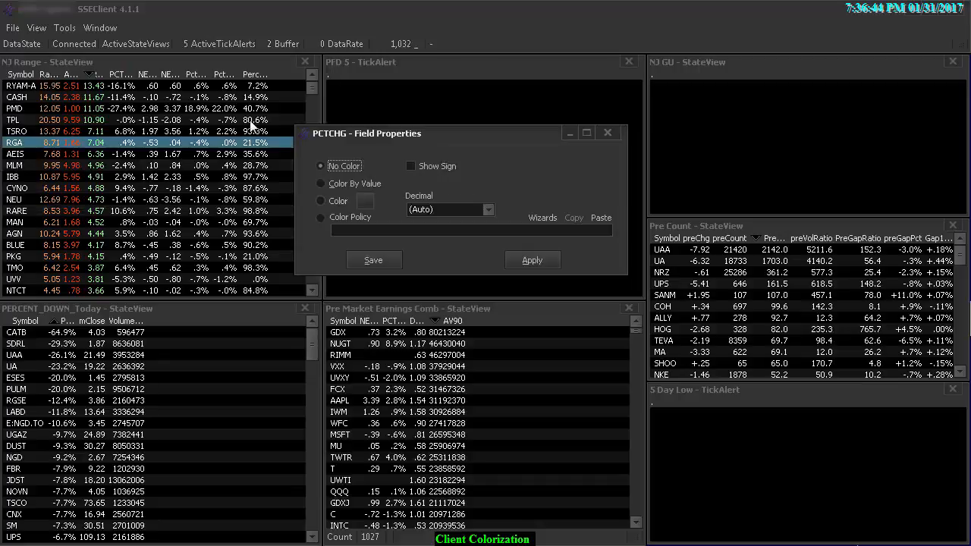
left_click(412, 166)
left_click(331, 184)
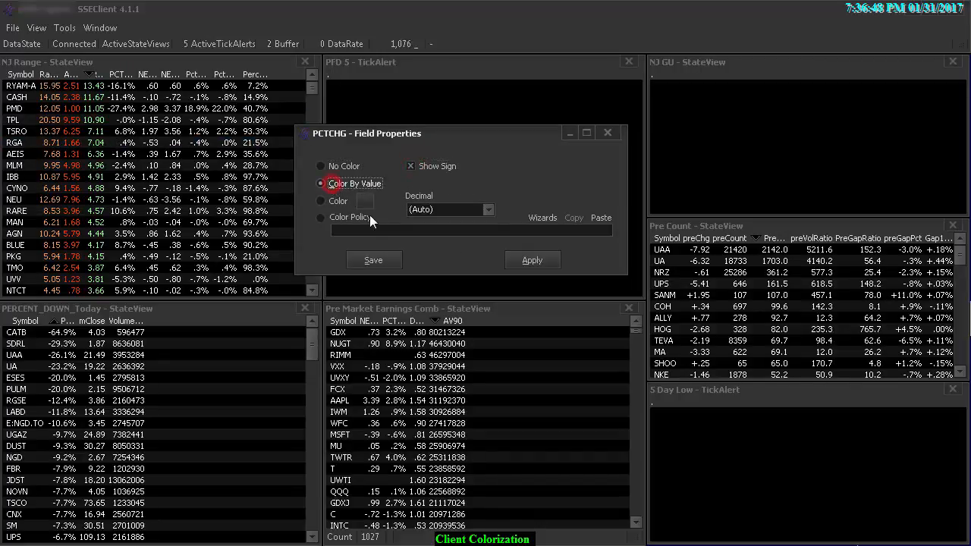
left_click(372, 262)
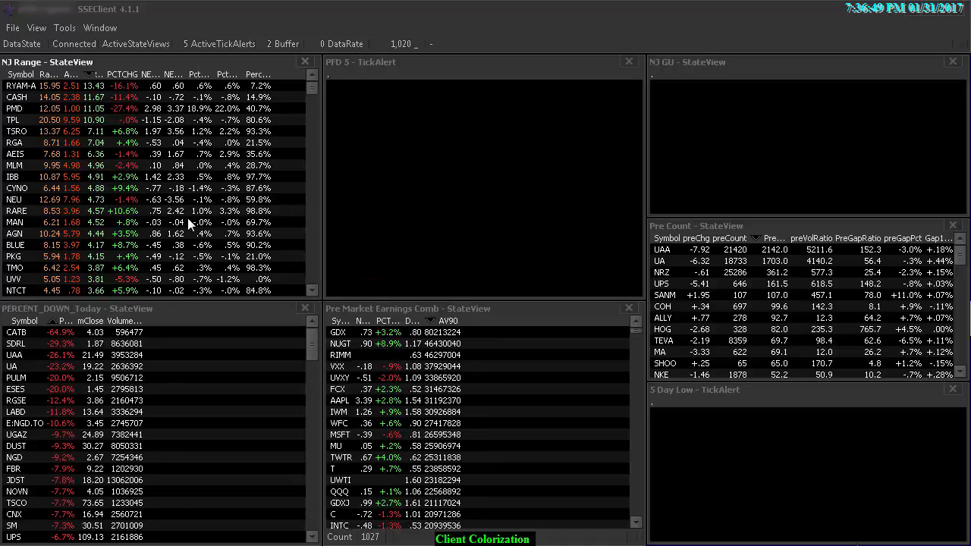
Set the NETCHG30min field to show its sign and be colored by value, and save it
right_click(155, 76)
left_click(119, 100)
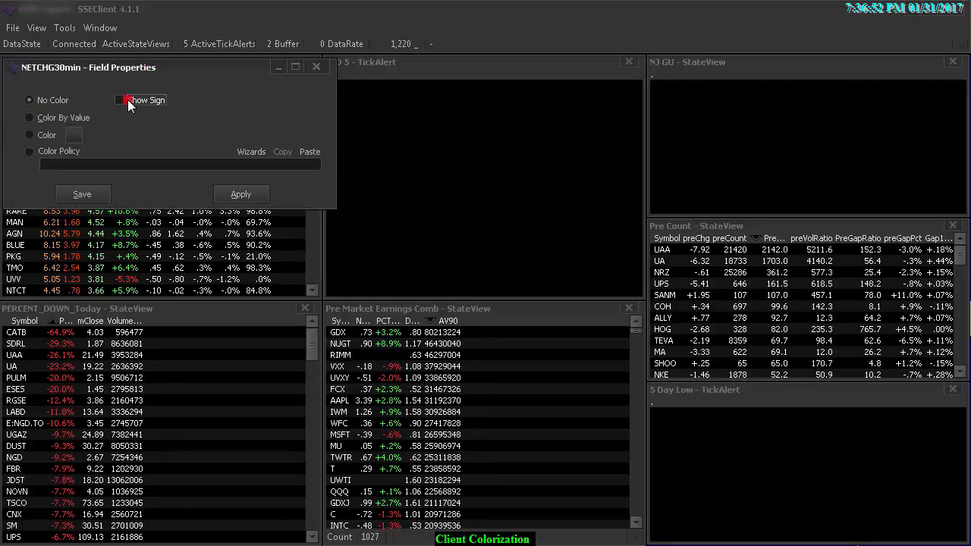
left_click(45, 118)
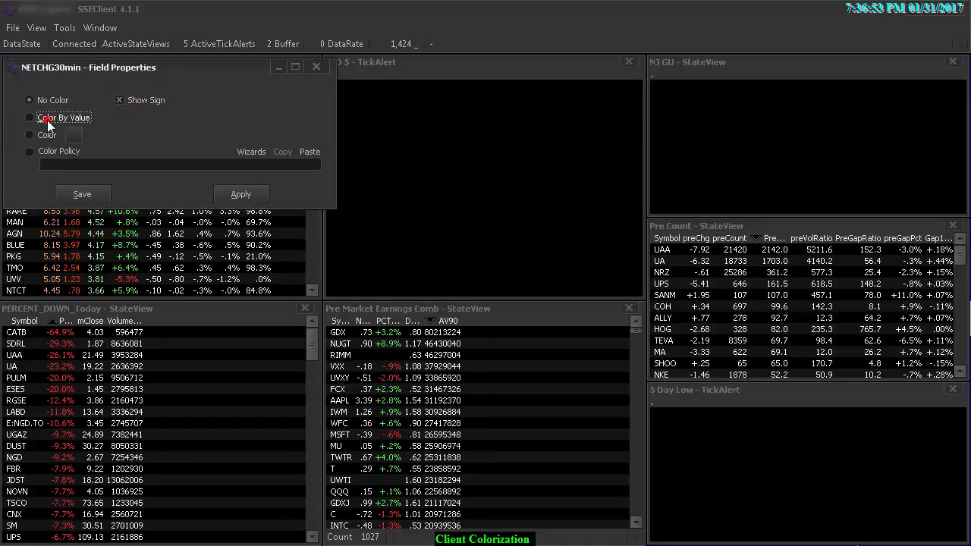
left_click(74, 195)
Set the NETCHG60min field to show its sign and be colored by value, and save it
right_click(180, 74)
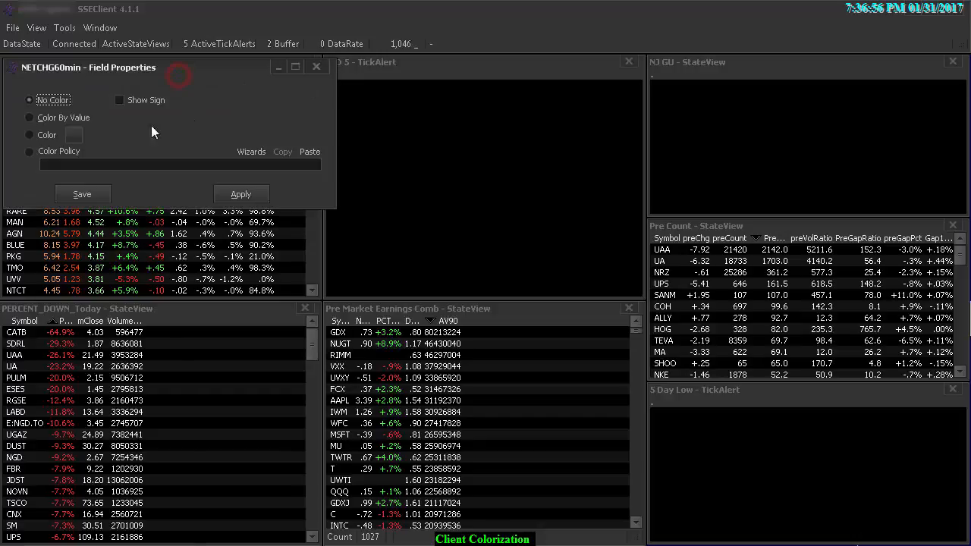
left_click(119, 99)
left_click(46, 118)
left_click(75, 192)
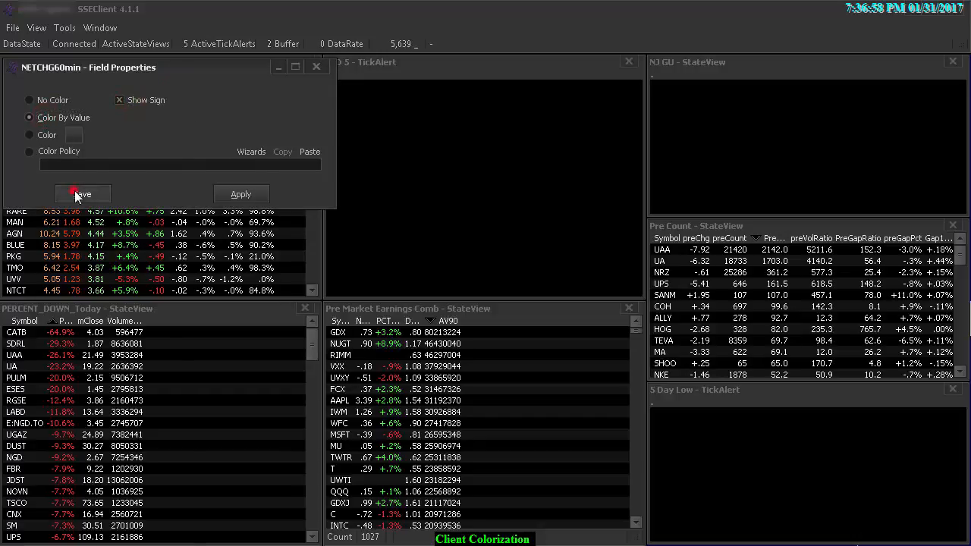
Set the PctChg30 field to show its sign and be colored by value, and save it
right_click(202, 69)
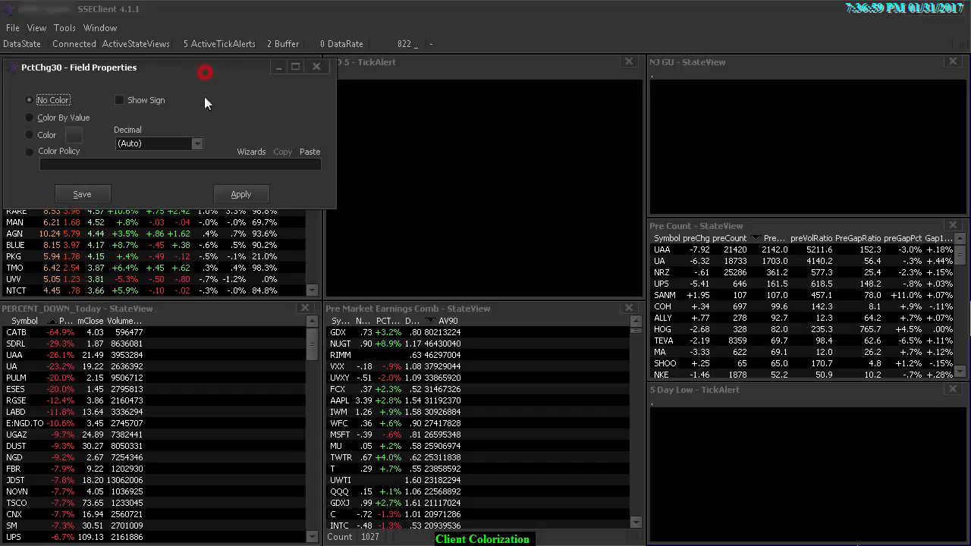
left_click(119, 99)
left_click(45, 118)
left_click(74, 193)
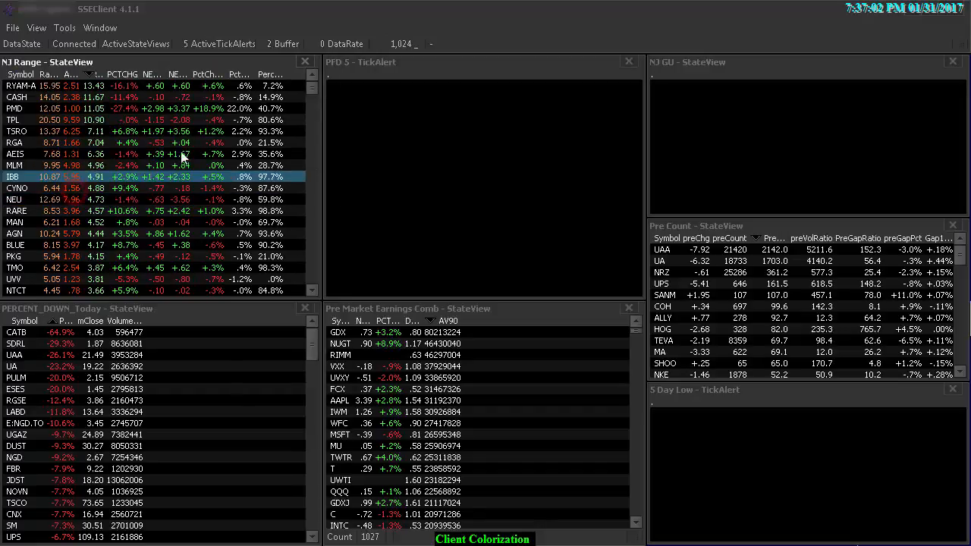
Set the PctChg30 field's decimal format to "2 - 0.01" and save it
right_click(212, 73)
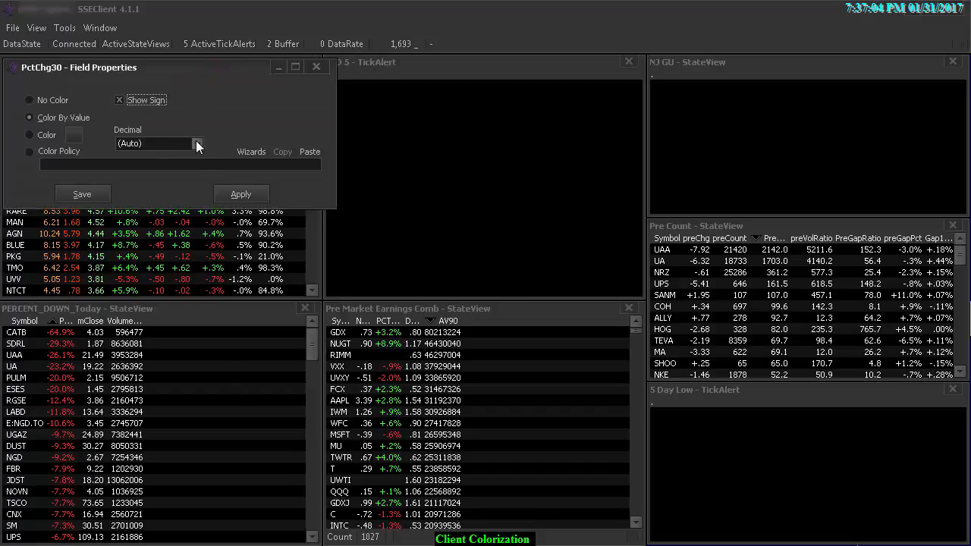
left_click(197, 145)
left_click(157, 187)
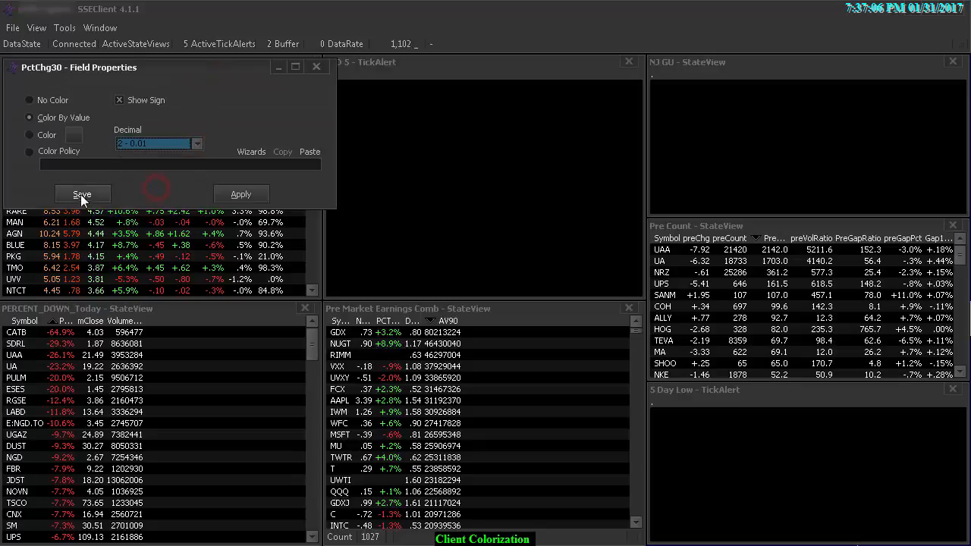
left_click(80, 194)
Set the PctChg60 field to show its sign and be colored by value, and save it
right_click(246, 72)
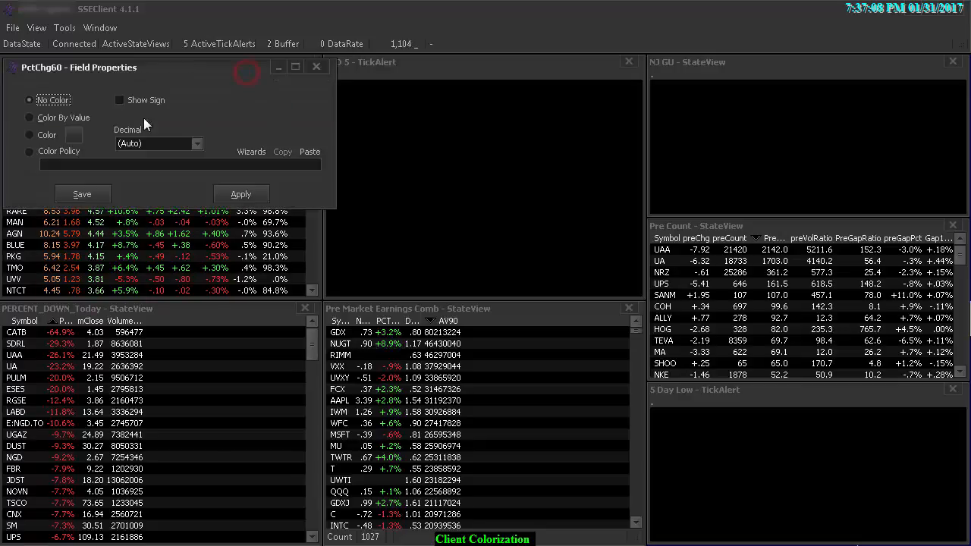
left_click(135, 100)
left_click(82, 116)
left_click(81, 195)
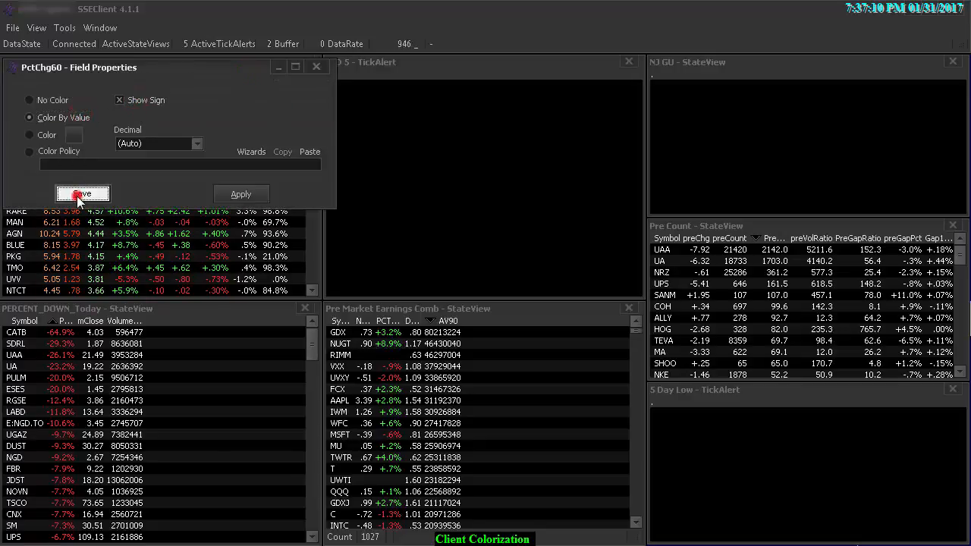
Set the PercentRange field to show its sign and be colored by value, and save it
right_click(278, 72)
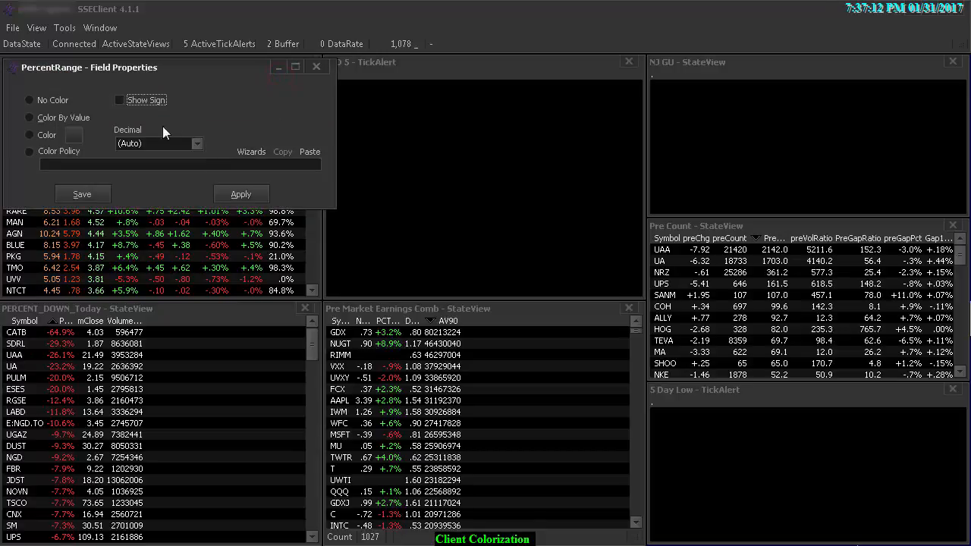
left_click(65, 118)
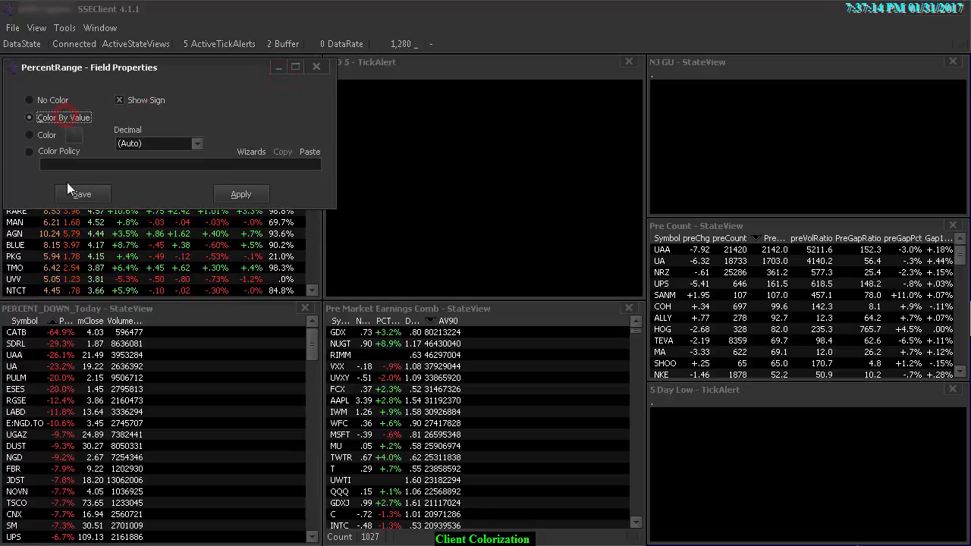
left_click(75, 193)
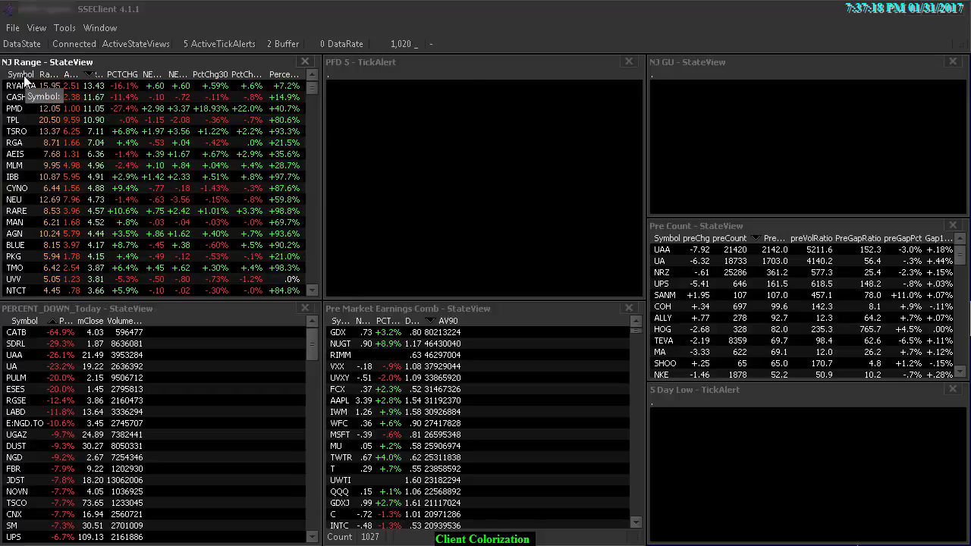
Give the Symbol field the color policy if(SymbolList('Green.txt'),clPositive,if(SymbolList('Red.txt'),clNegative) and save it
double_click(23, 79)
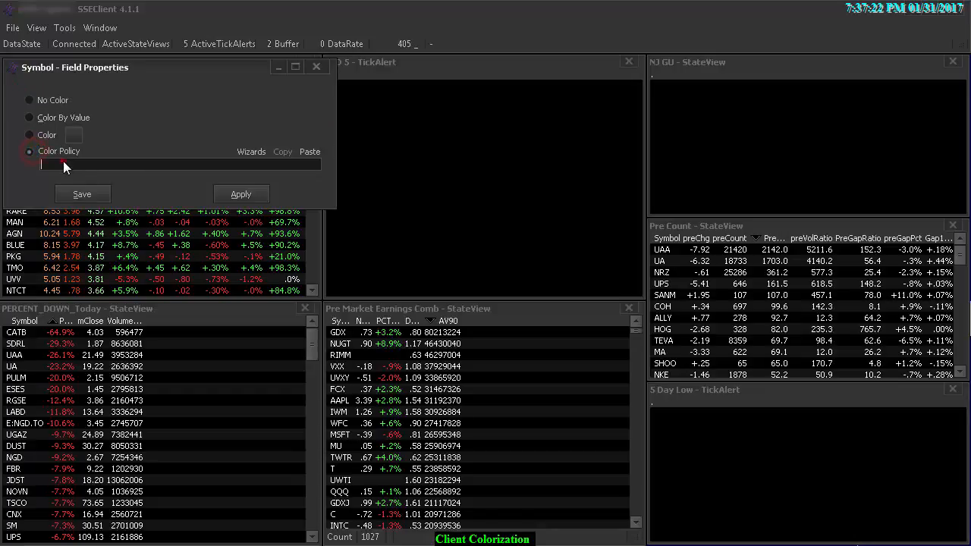
left_click(64, 164)
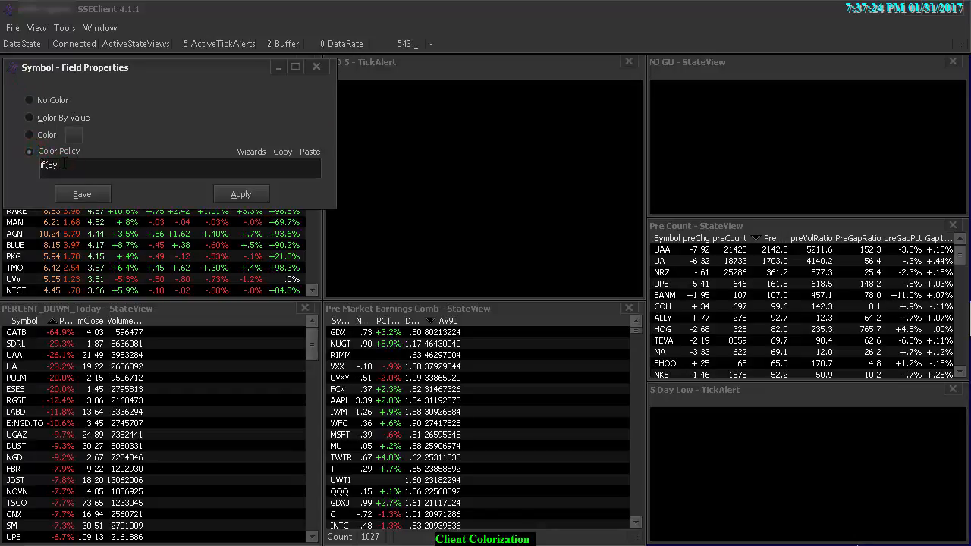
type("if(SymbolList('Green.txt'),clPositive,if(SymbolList('Red.txt'),clNegative")
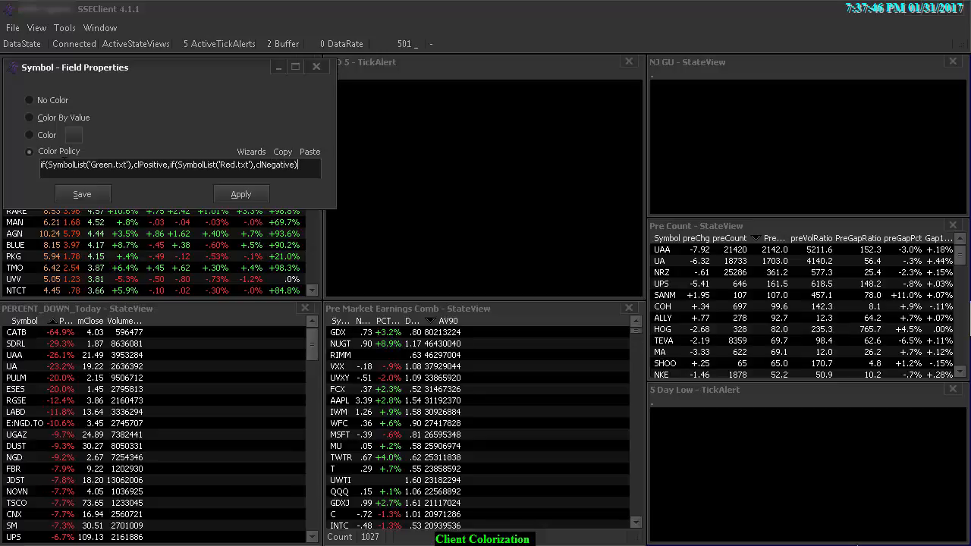
left_click(83, 194)
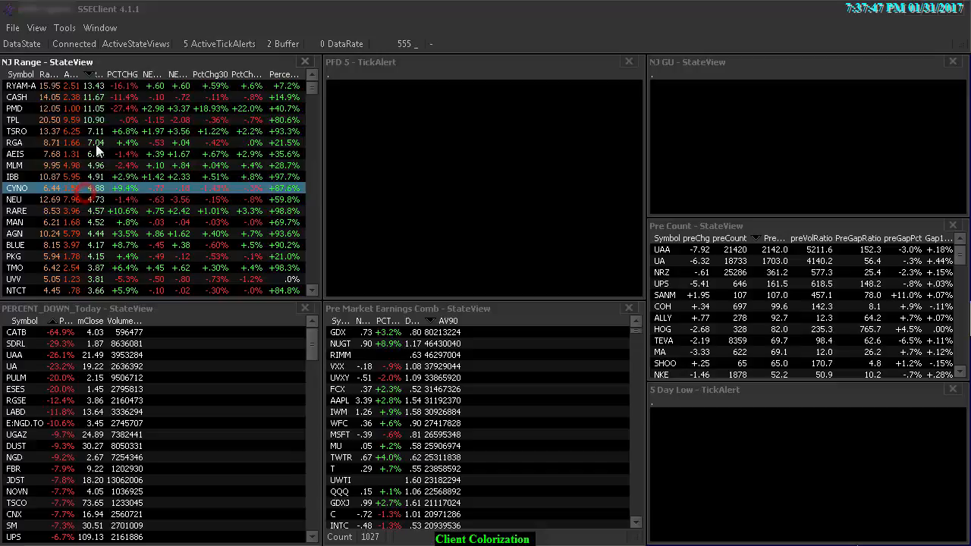
Look up the Green.txt symbol list commands for RYAM-A and add CASH to the Red.txt list
right_click(25, 89)
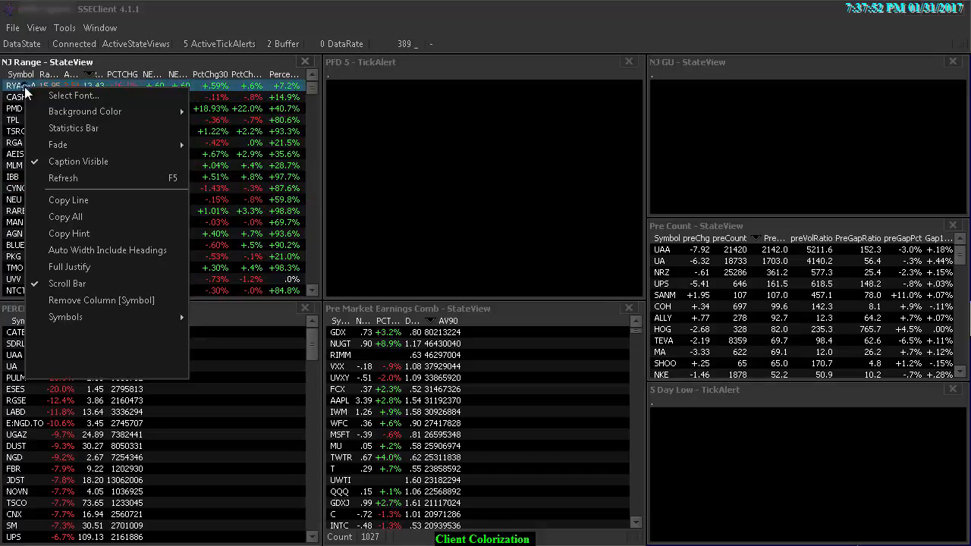
mouse_move(181, 317)
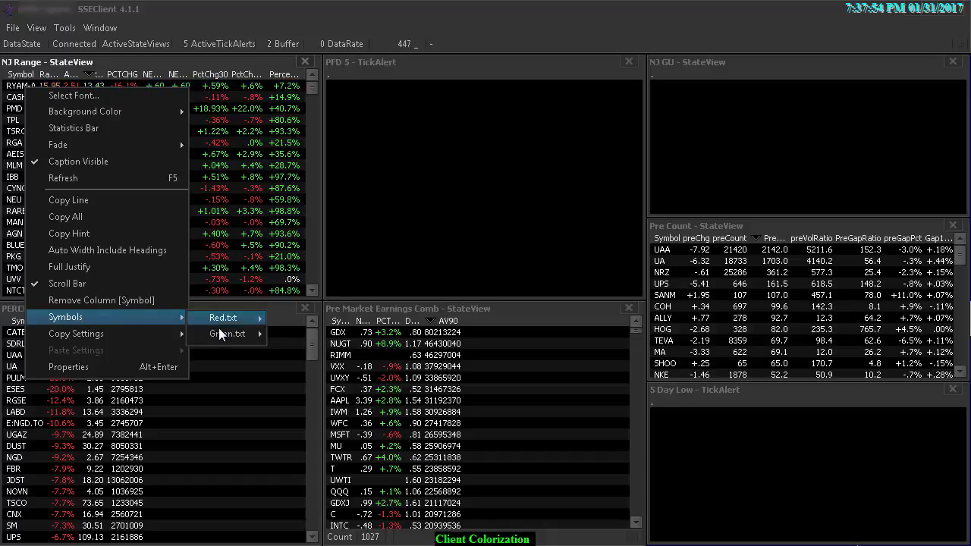
mouse_move(241, 325)
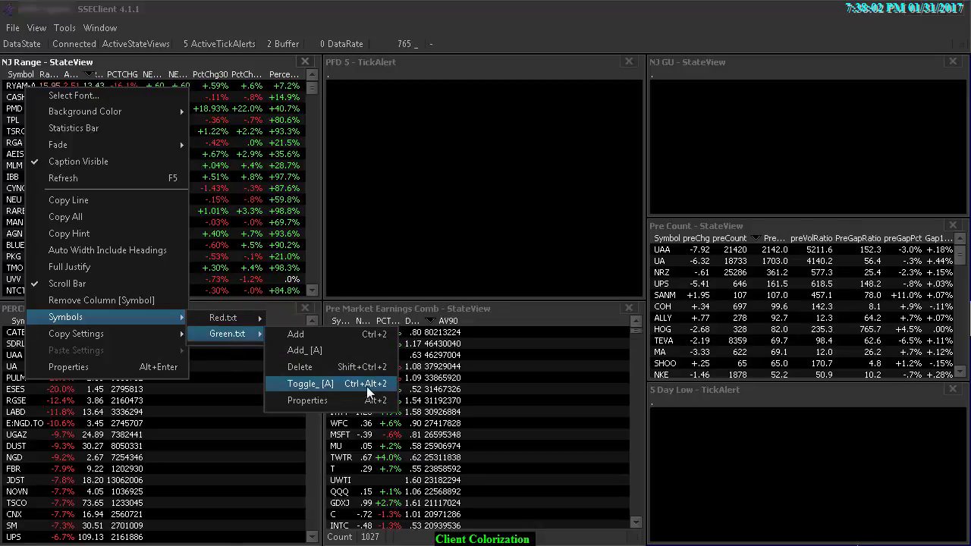
left_click(17, 96)
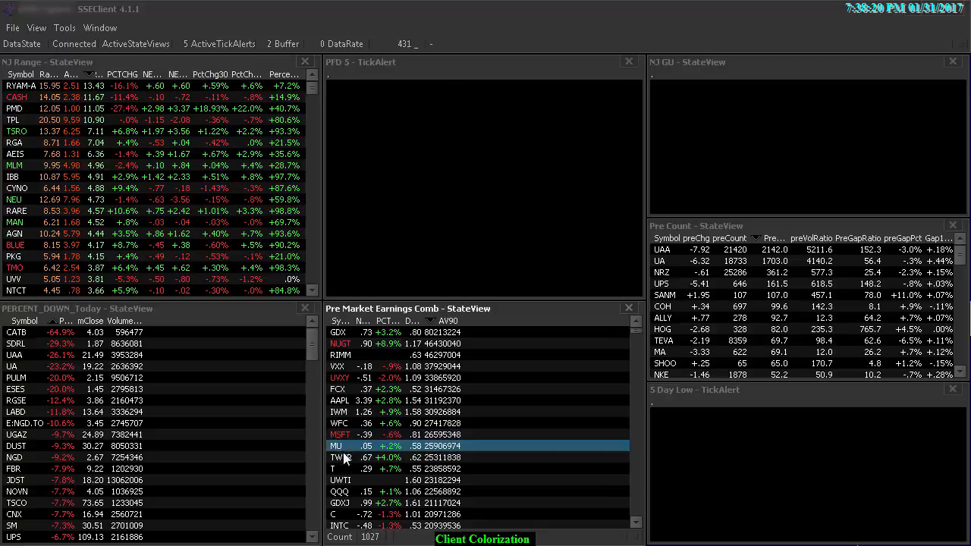
In the Pre Count view, add ALLY and UPS to the Green.txt list and SANM to the Red.txt list
double_click(669, 316)
double_click(670, 286)
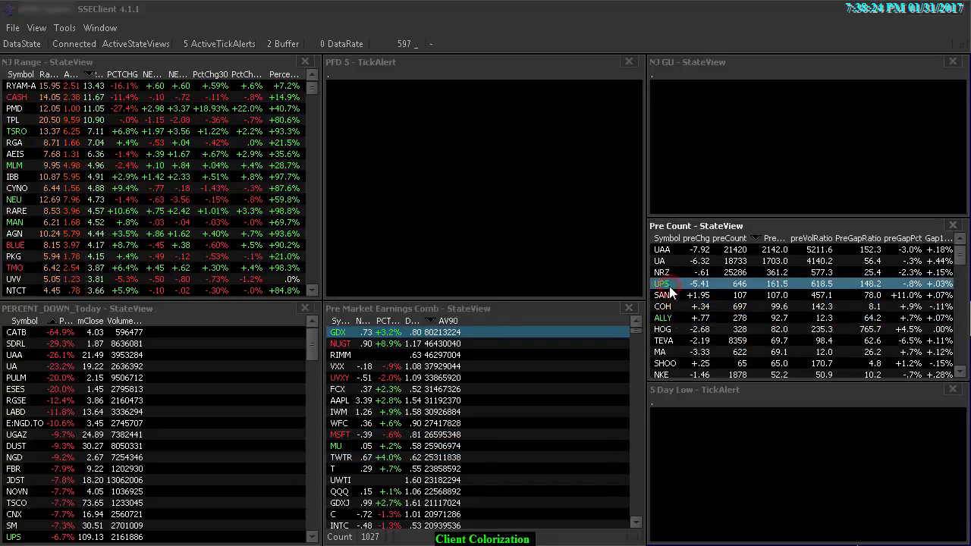
double_click(665, 296)
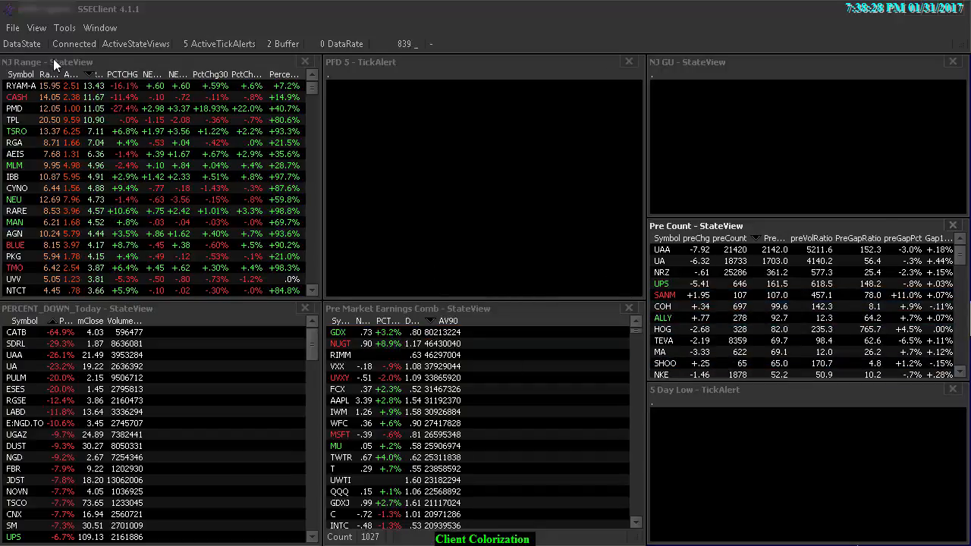
Open the symbol list editor and add AAPL to the Green.txt list
left_click(37, 28)
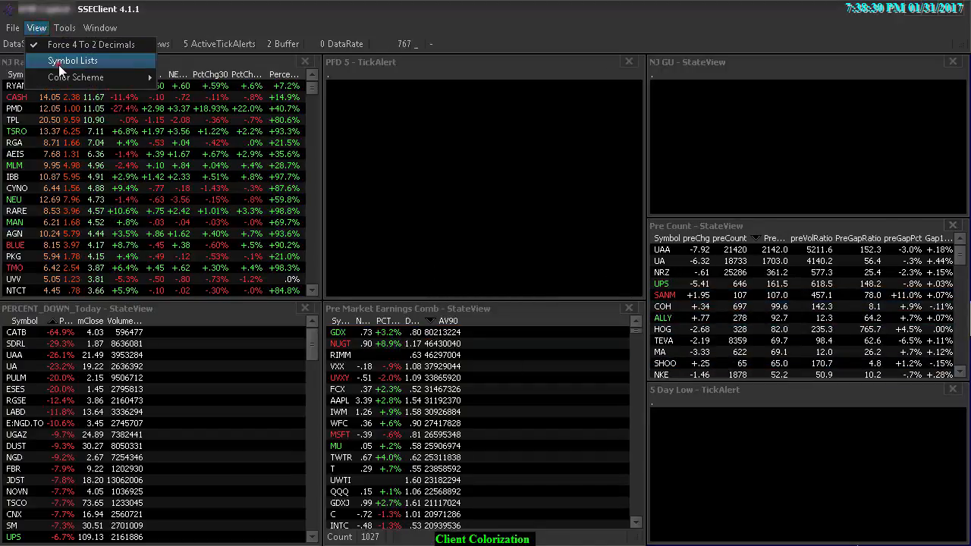
left_click(58, 65)
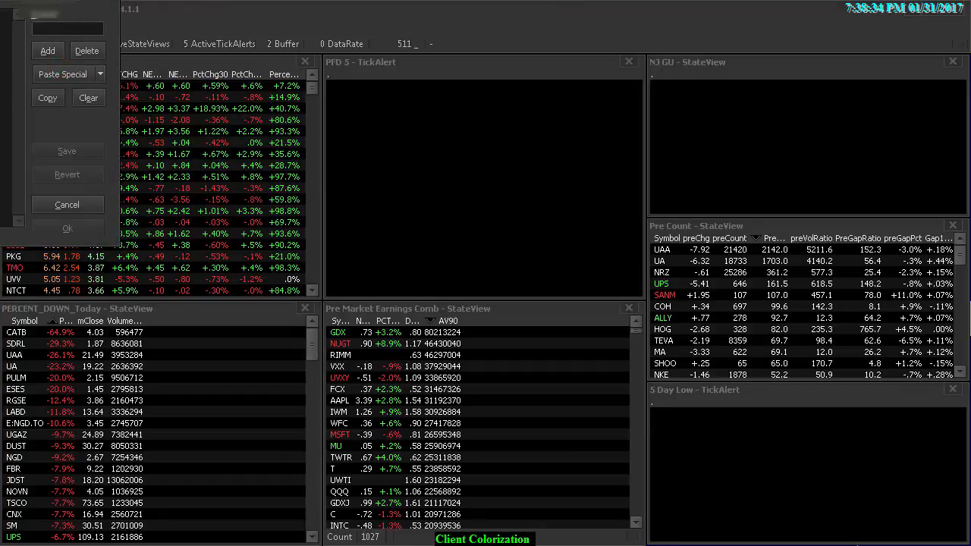
left_click_drag(53, 0, 256, 69)
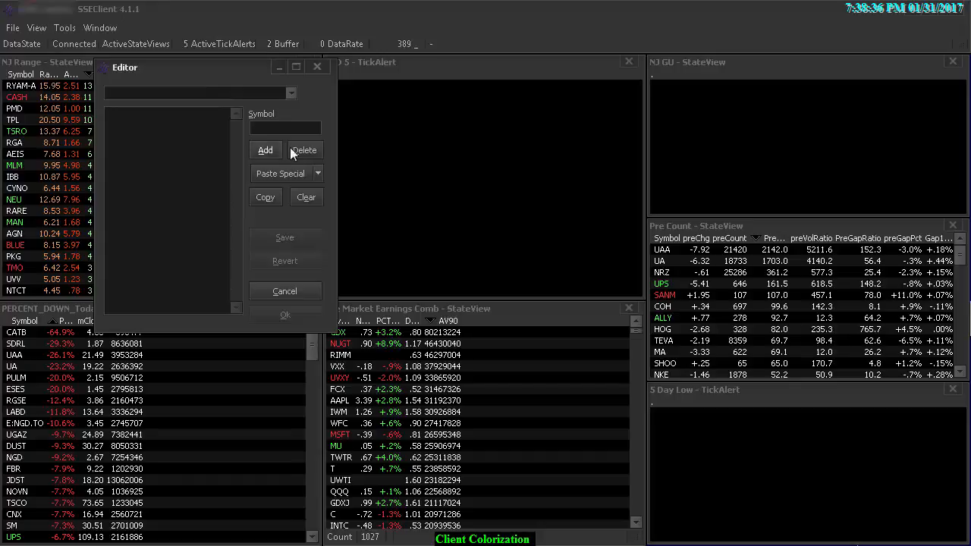
left_click(281, 94)
left_click(182, 107)
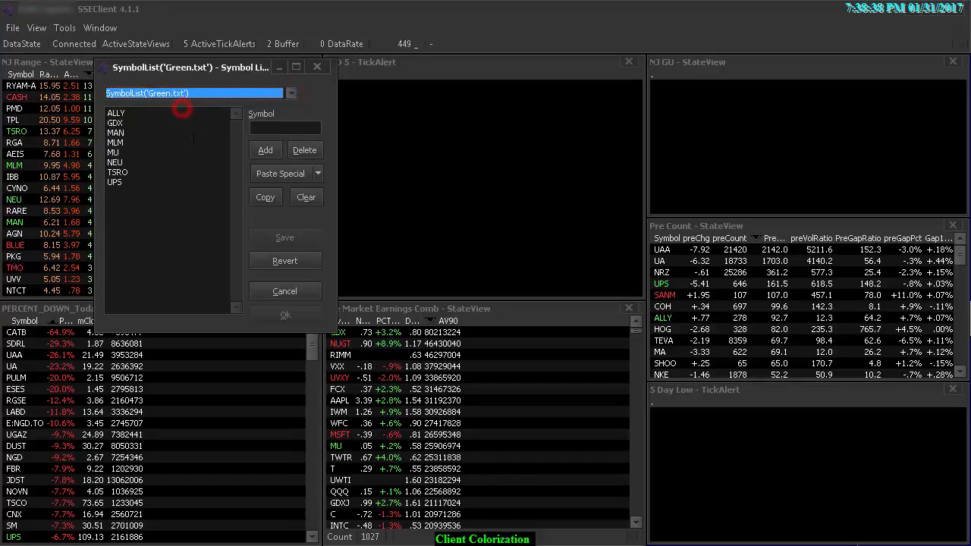
left_click(292, 126)
type("AAPL")
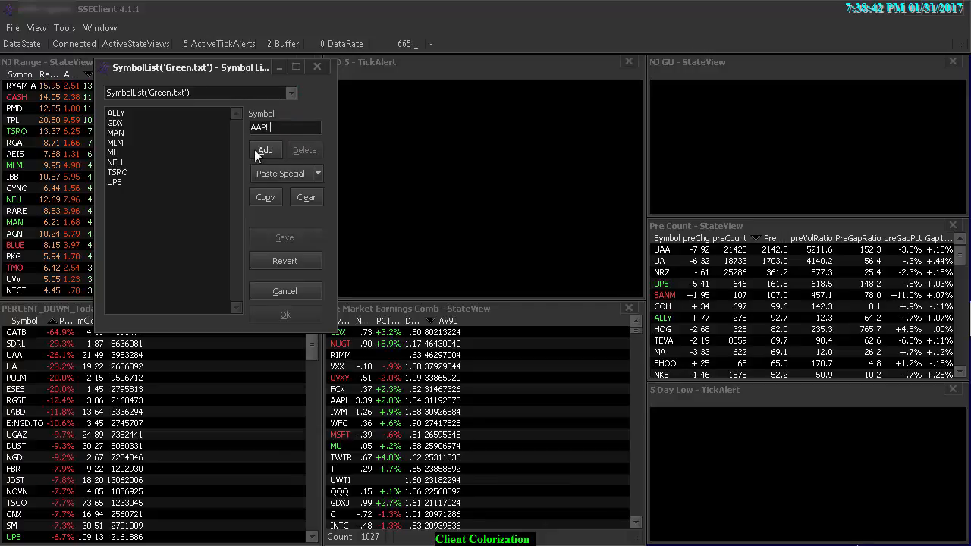
left_click(265, 151)
Switch the symbol list editor to the Red.txt list and add INTC to it
left_click(290, 92)
left_click(186, 116)
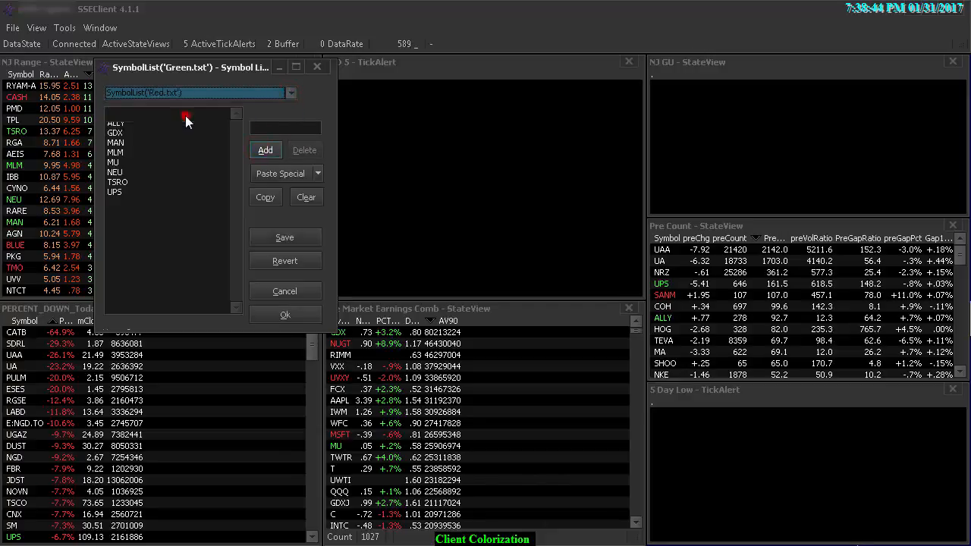
left_click(271, 128)
type("MS")
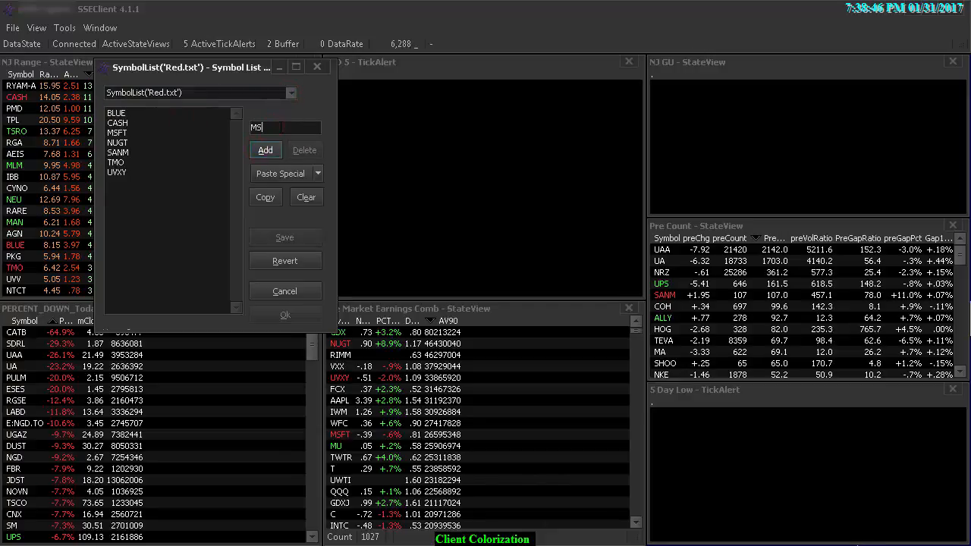
type("D")
type("INTC")
left_click(265, 150)
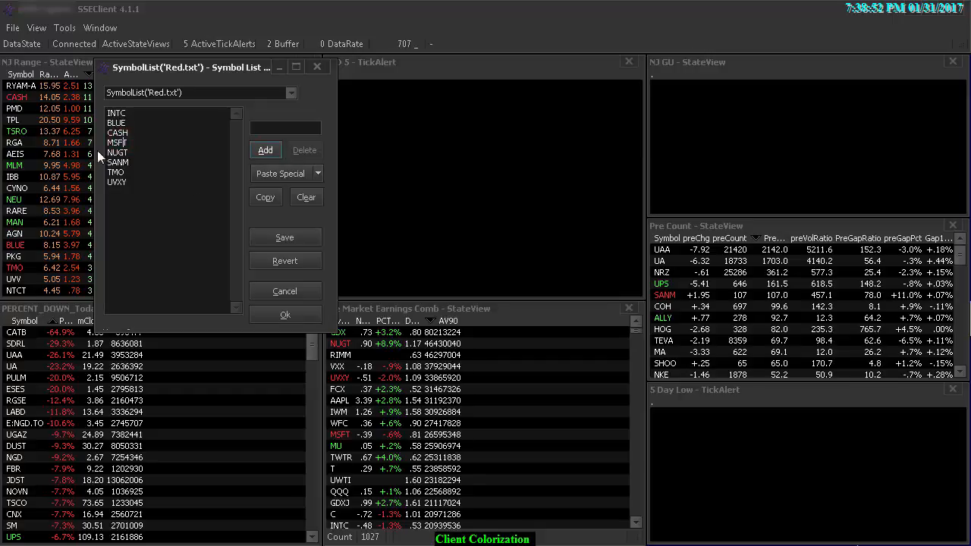
Remove MSFT from the Red.txt list and accept the list changes
left_click_drag(125, 143, 109, 141)
key("BackSpace")
key("BackSpace")
left_click(286, 317)
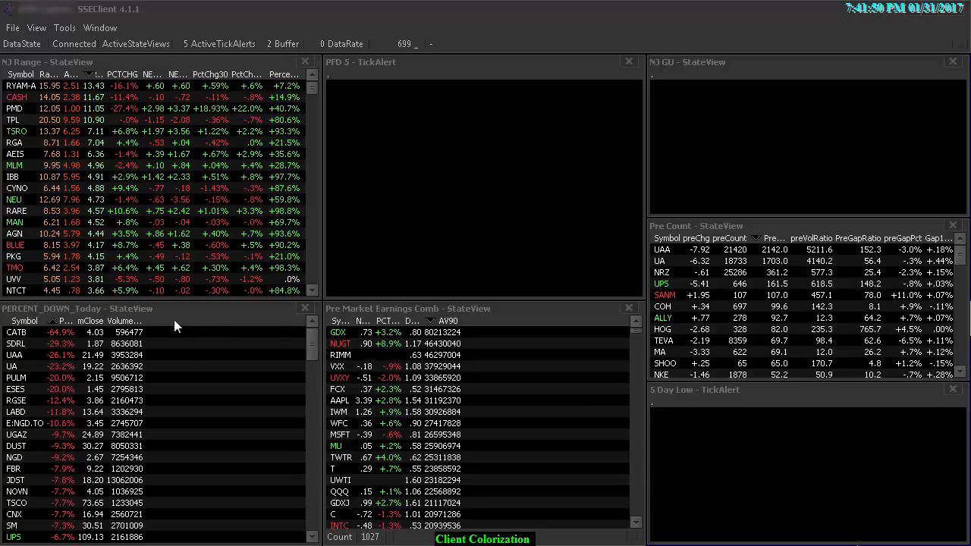
Turn on significant digits for the Volume(1 to 10) field in PERCENT_DOWN_Today, set to 3 - 0.001, and save it
left_click(126, 327, "alt")
left_click_drag(145, 311, 451, 218)
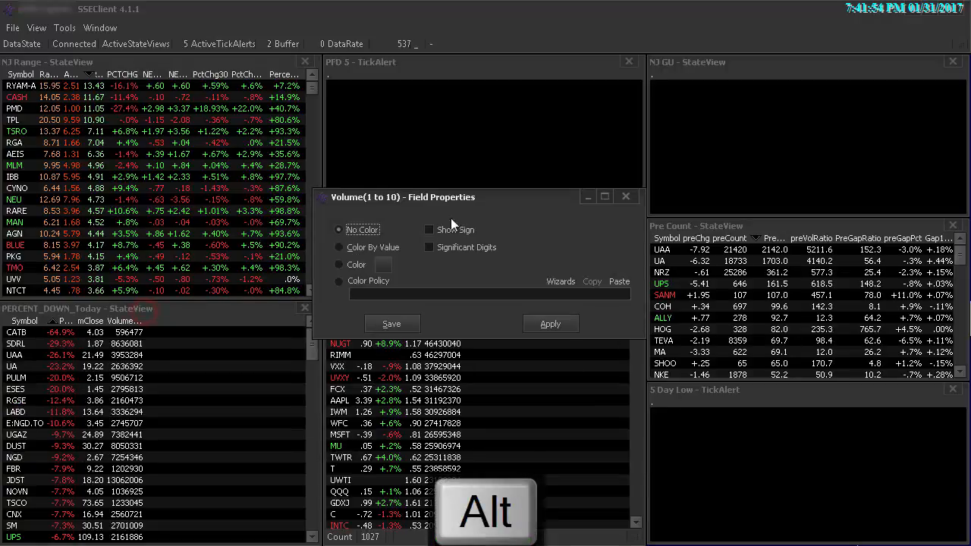
left_click(450, 248)
left_click(447, 273)
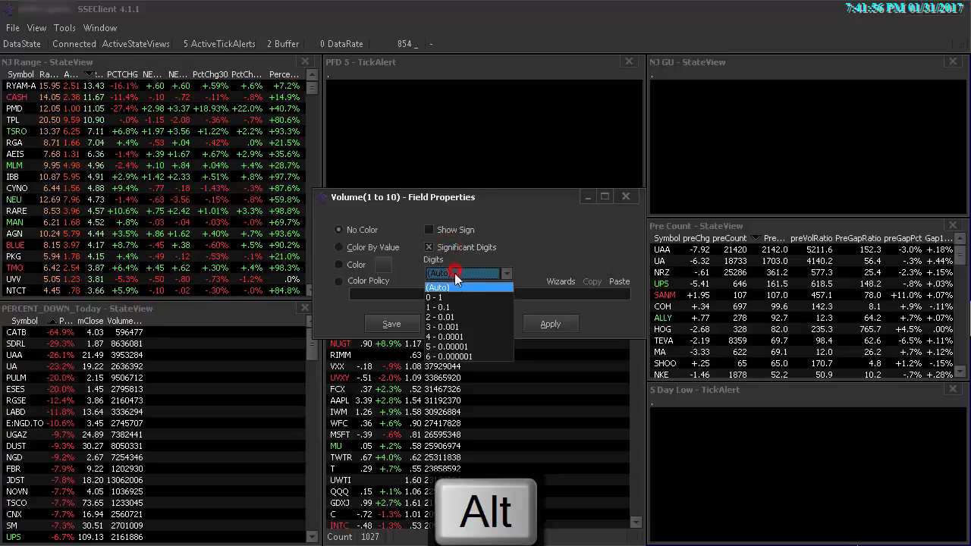
left_click(447, 332)
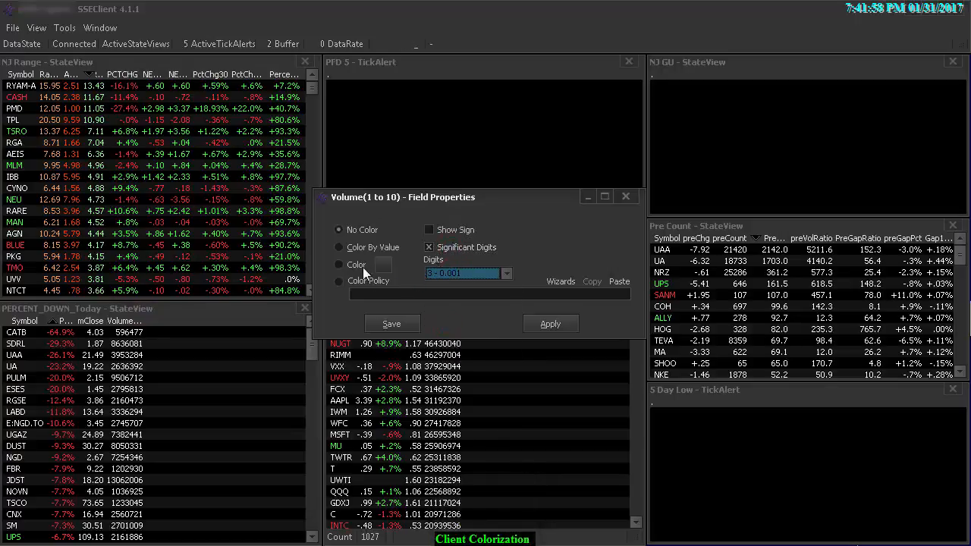
left_click(387, 324)
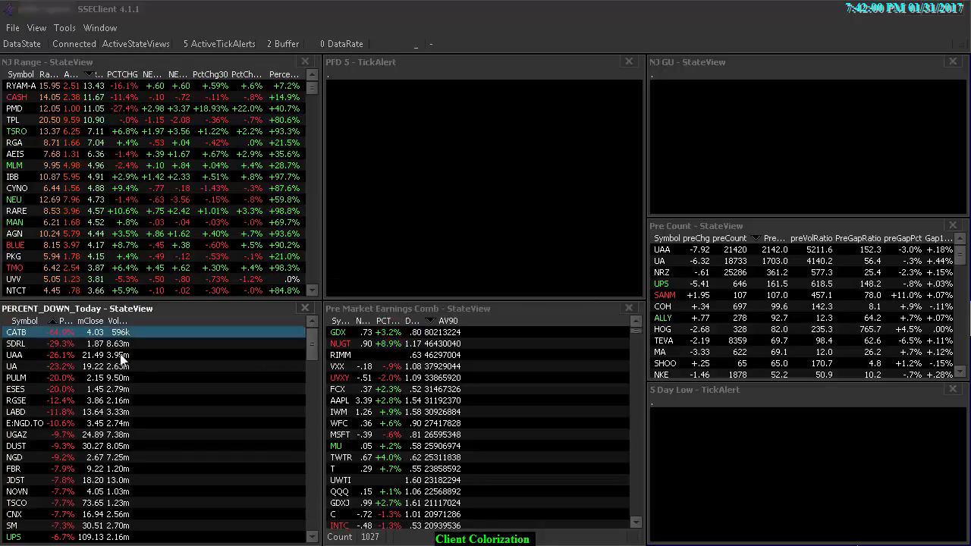
Set the significant digits of the Volume(1 to 10) field to (Auto) and save it
right_click(123, 322)
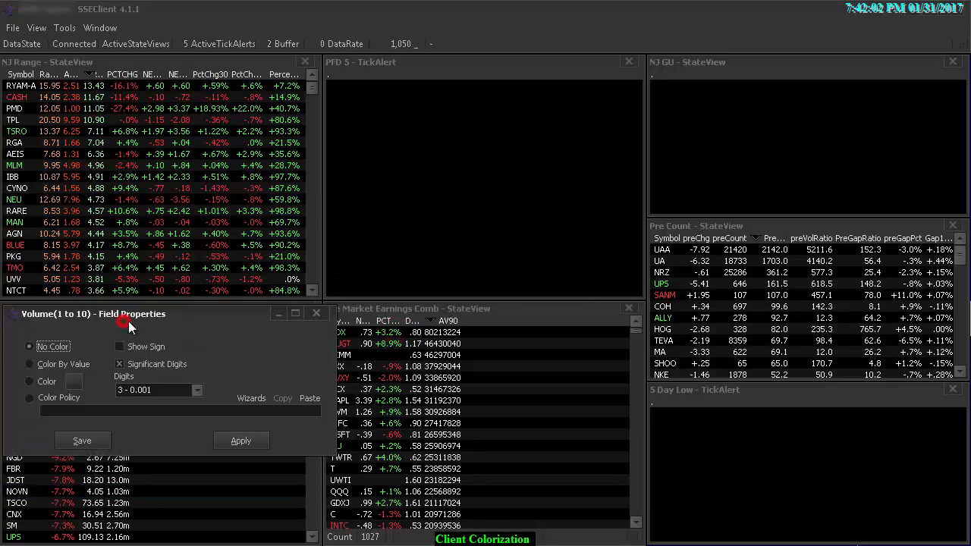
left_click(199, 389)
left_click(130, 405)
left_click(80, 440)
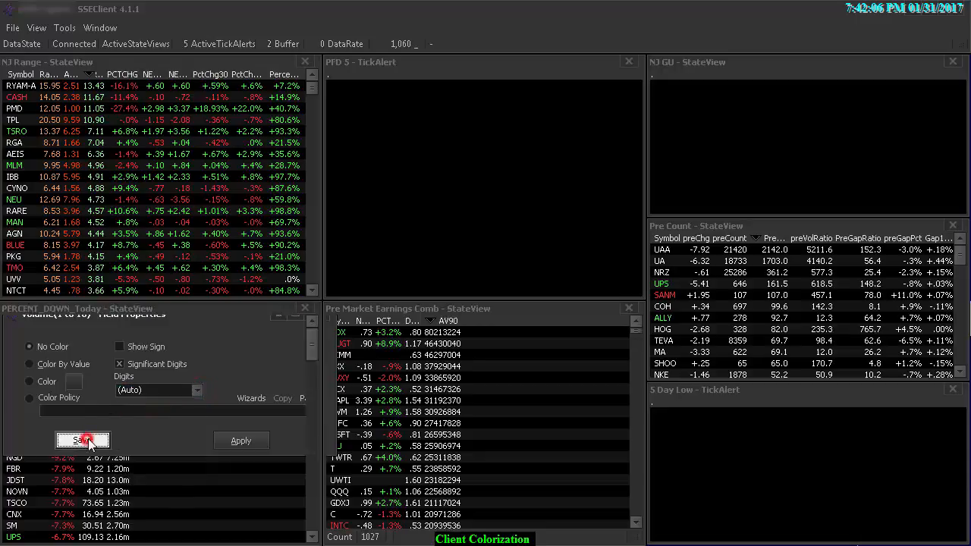
Set the significant digits of the Volume(1 to 10) field to 0 - 1 and save it
right_click(126, 321)
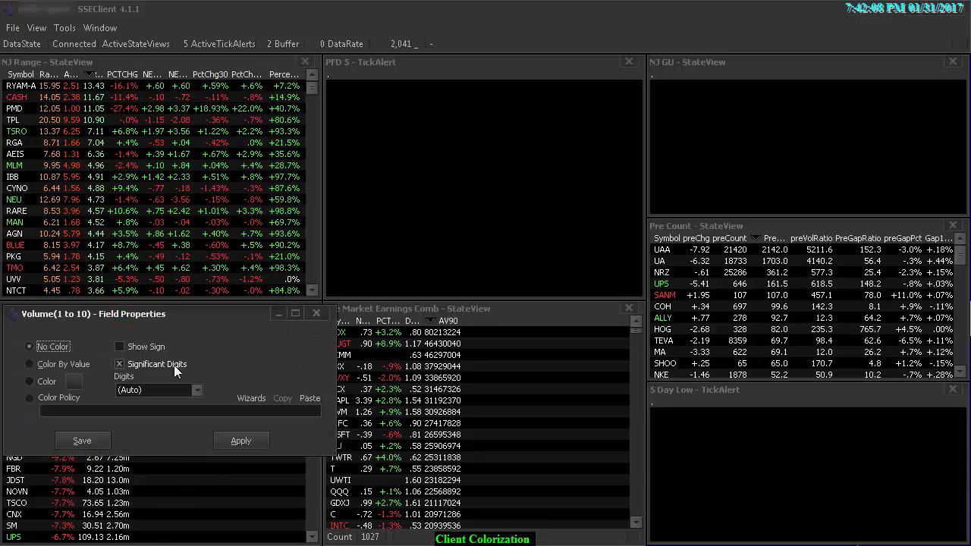
left_click(201, 395)
left_click(154, 415)
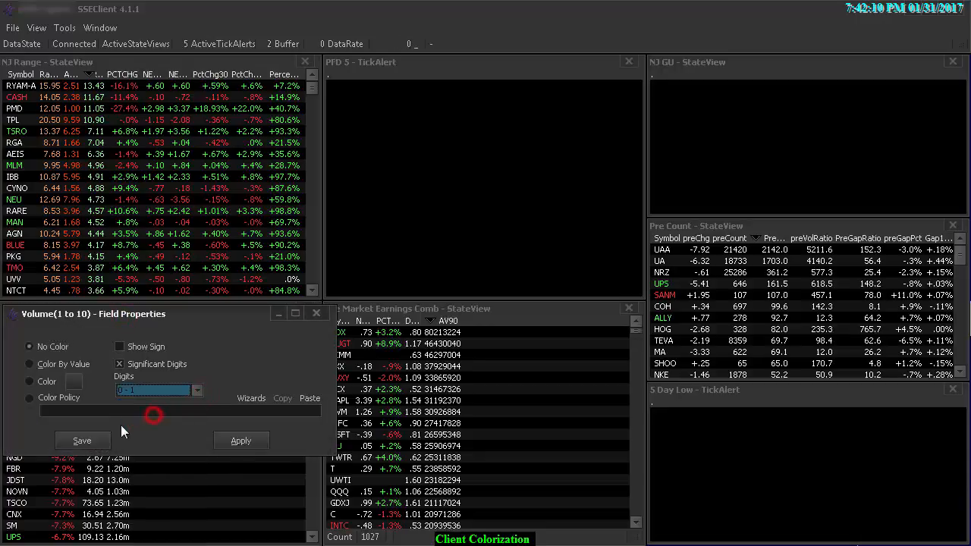
left_click(95, 438)
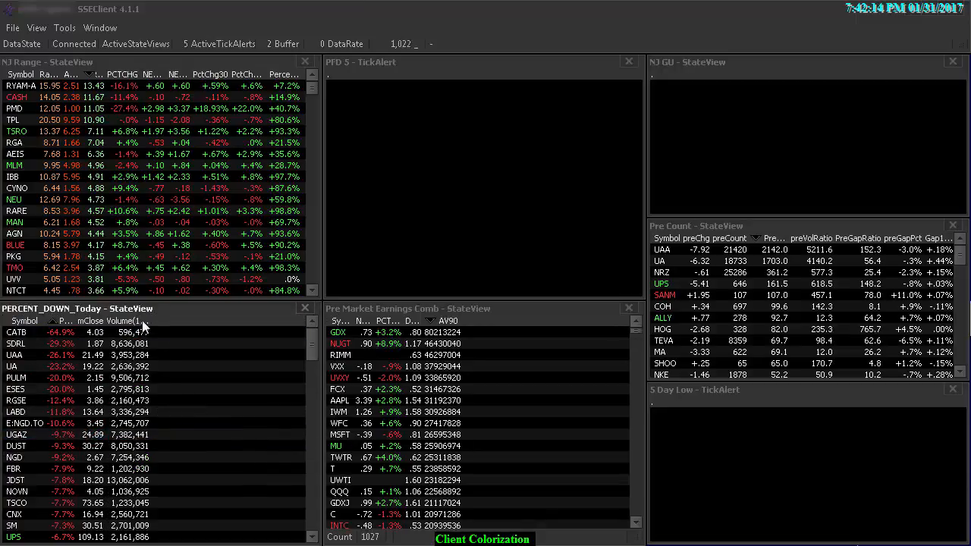
Give the Volume(1 to 10) field the color policy Choose(IndexUp(_This,1k,1m,1b),clDodgerBlue,clYellow,clOrange,clRed) and save it
key("alt")
left_click(129, 323, "alt")
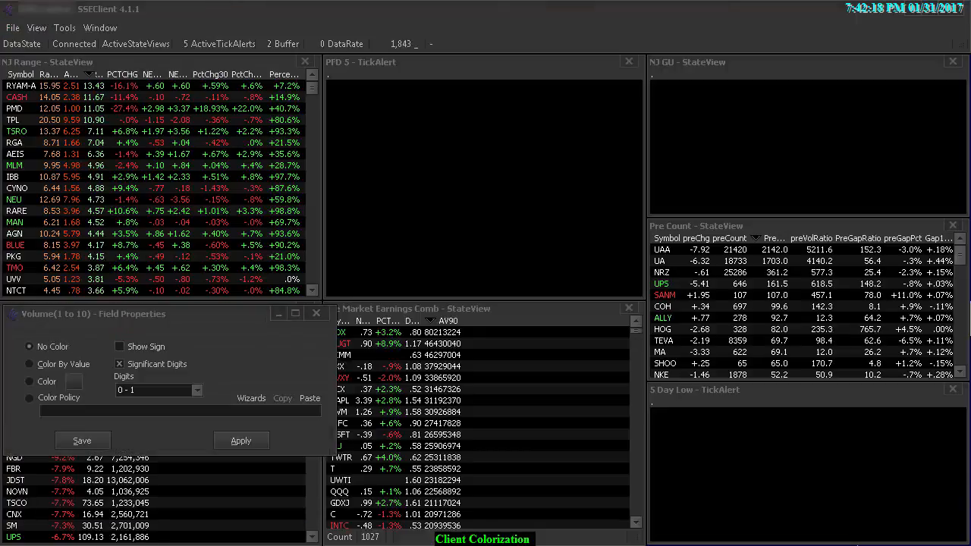
left_click(90, 412)
type("Choose(IndexUp(_This,1k,1m,1b),clDodgerBlue,clYellow,clOrange,clRed)")
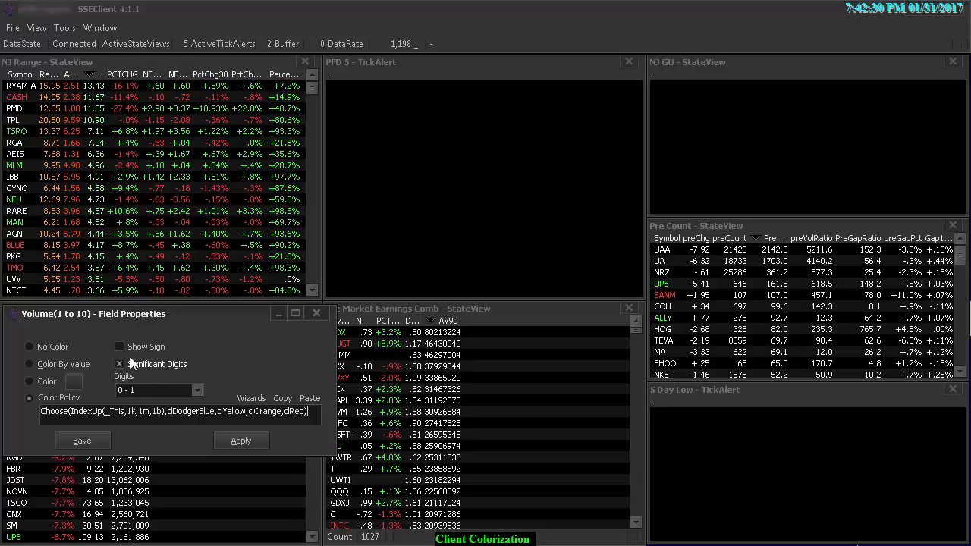
left_click(91, 445)
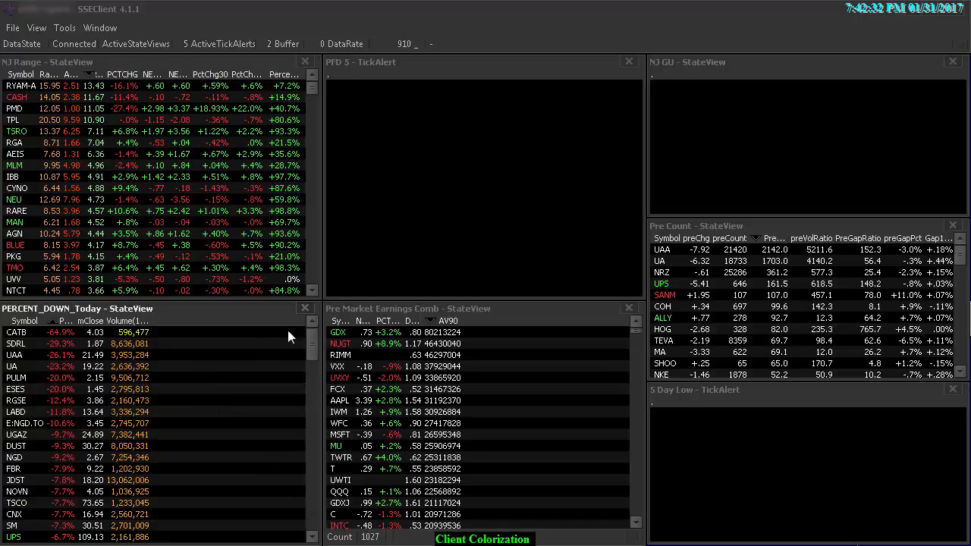
Change the digits of the colored Volume(1 to 10) field to 3 - 0.001 and save it
left_click_drag(308, 340, 308, 319)
right_click(135, 325)
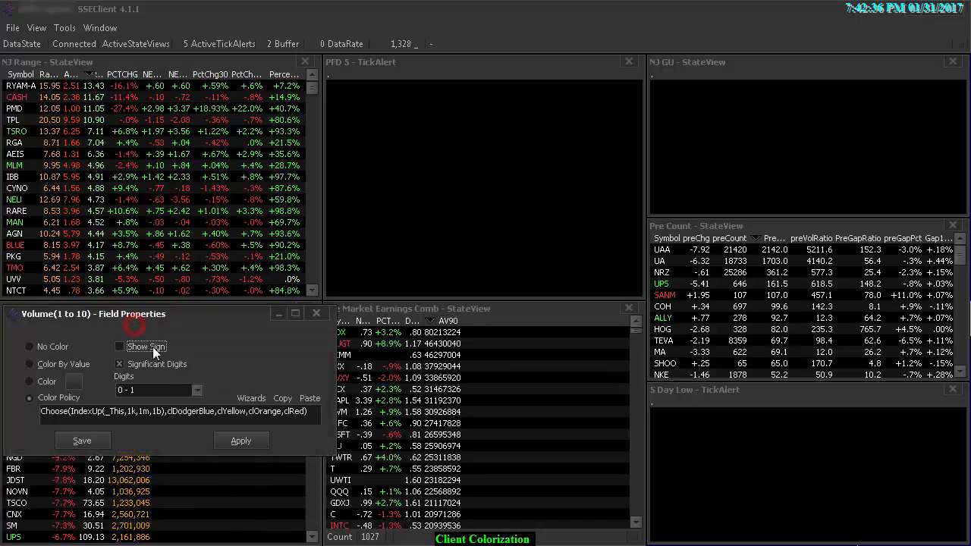
left_click(155, 391)
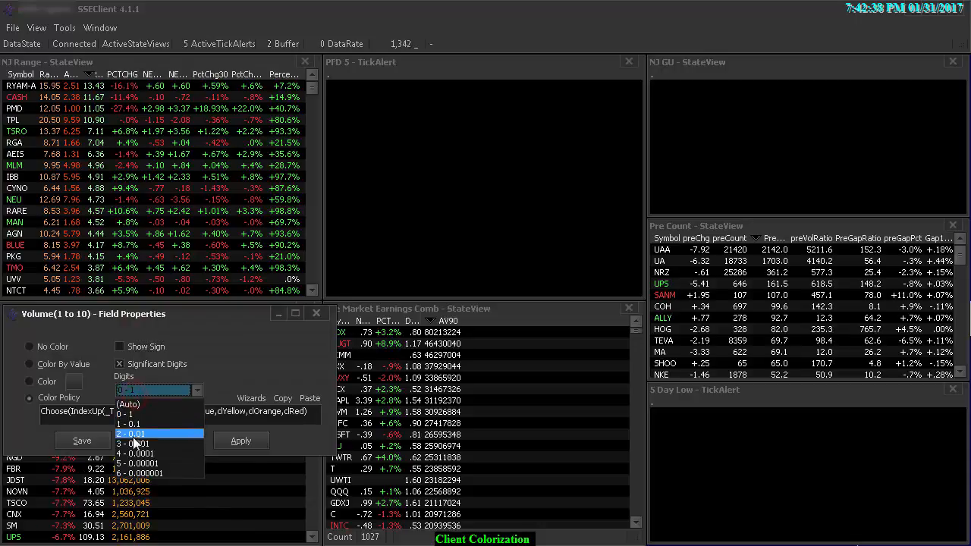
left_click(133, 439)
left_click(91, 437)
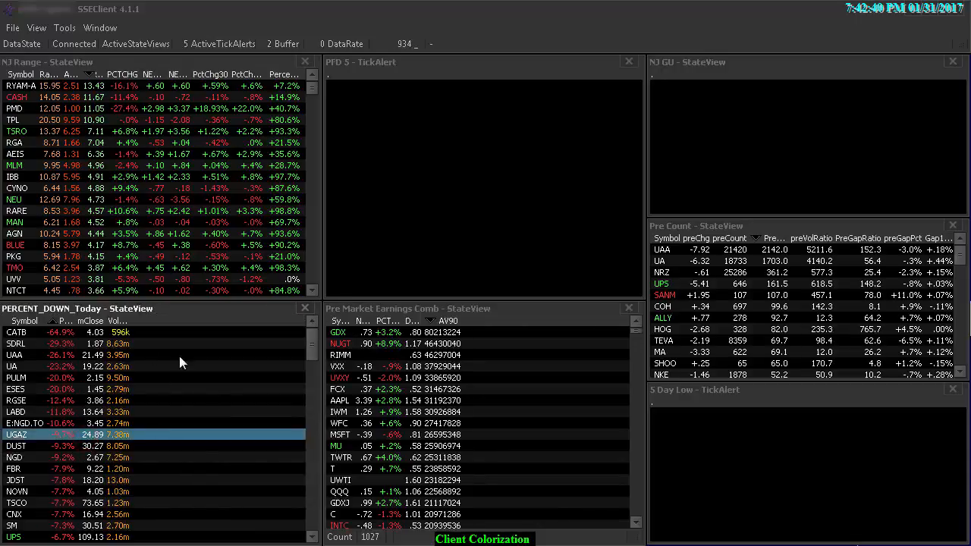
Copy the color policy of the Volume field and paste it into the AV90 field properties in Pre Market Earnings Comb
right_click(115, 320)
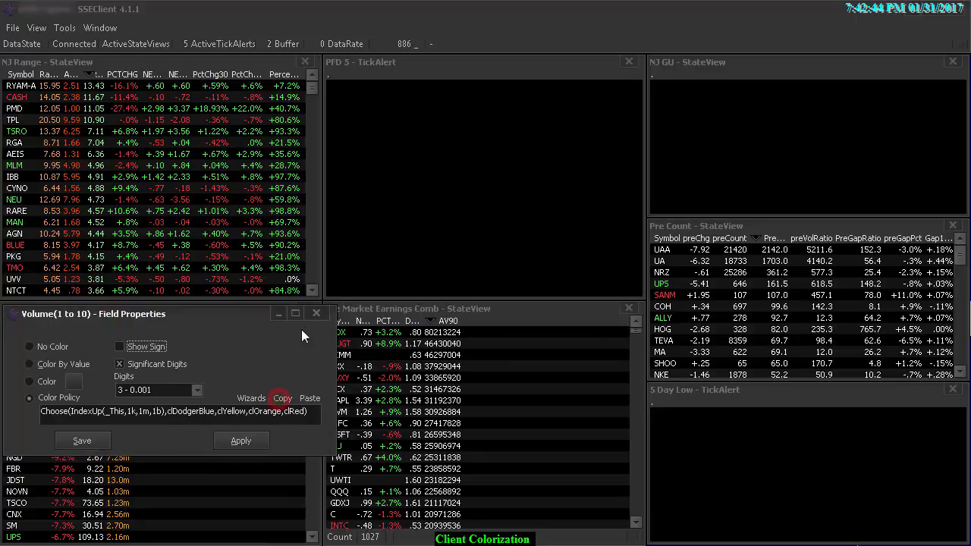
left_click(315, 314)
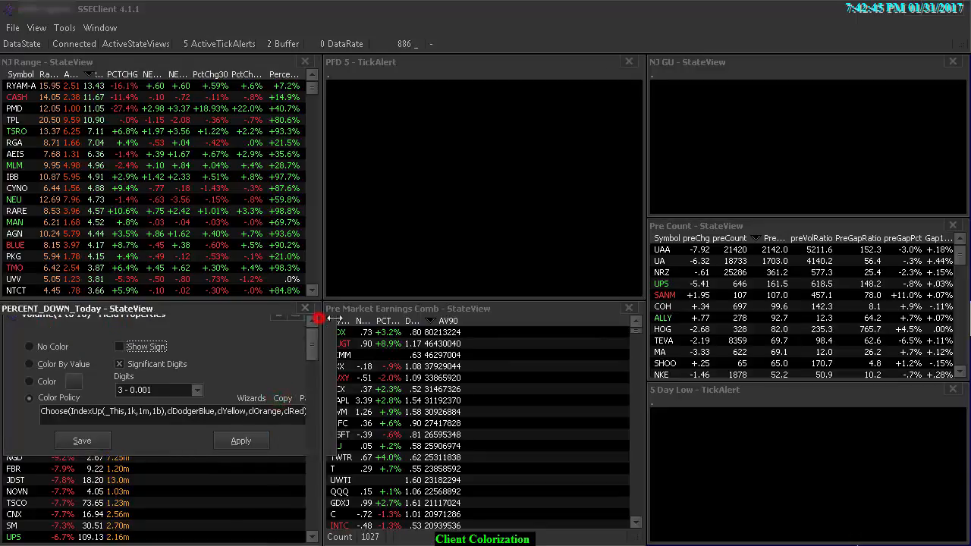
right_click(454, 320)
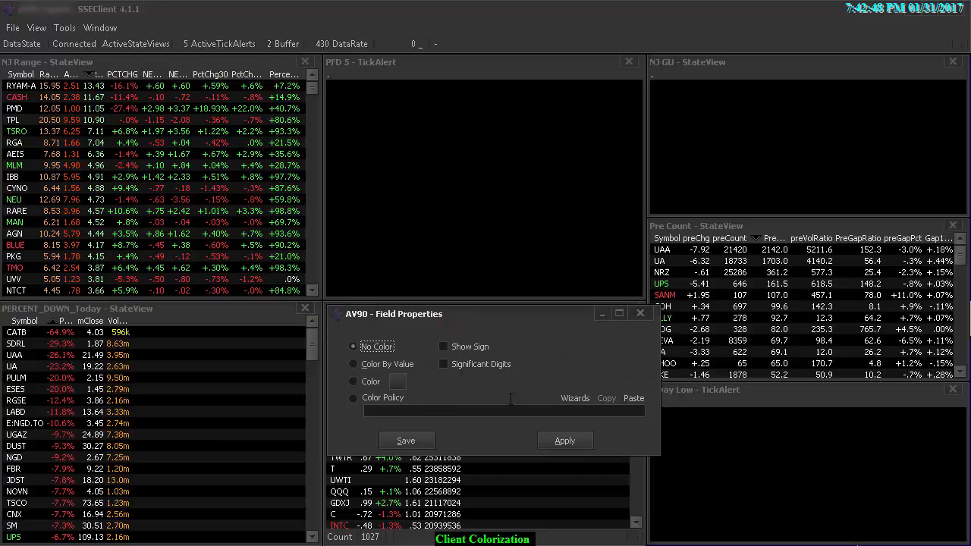
left_click(633, 398)
Turn on significant digits for the AV90 field, set to 3 - 0.001, and save it
left_click(447, 365)
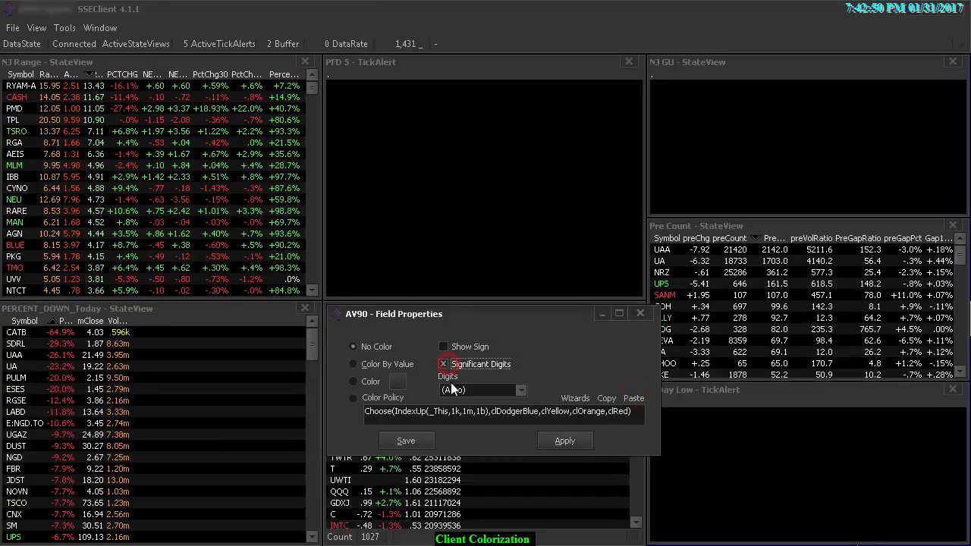
left_click(462, 390)
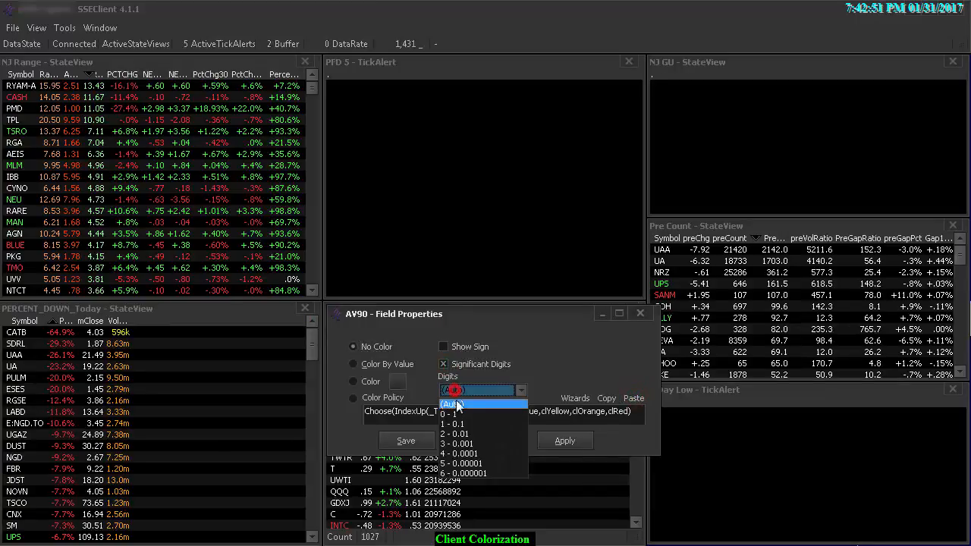
left_click(463, 453)
left_click(406, 441)
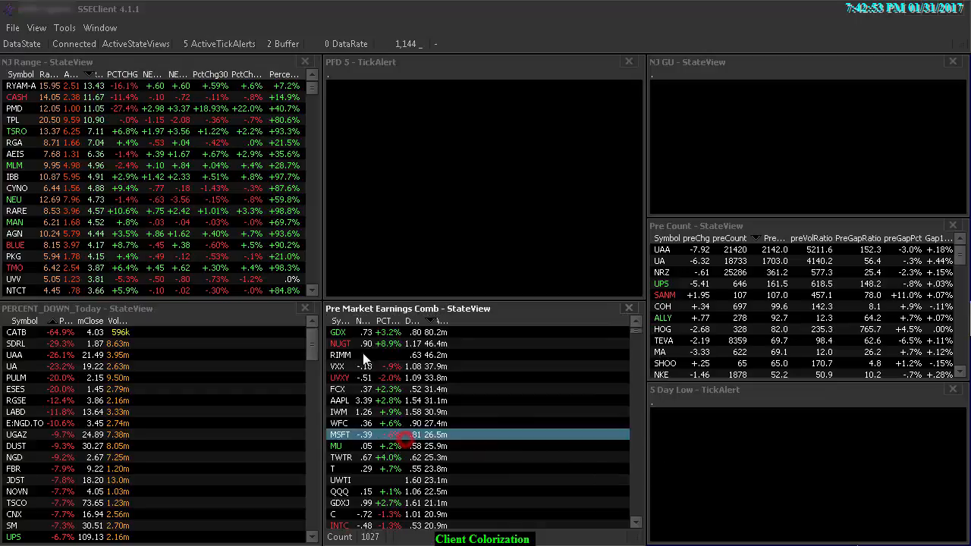
Give the AV90 field the color policy Choose(IndexUp(_This,1k,1m,1b),clDodgerBlue,clYellow,clOrange,clRed) and save it
double_click(441, 320)
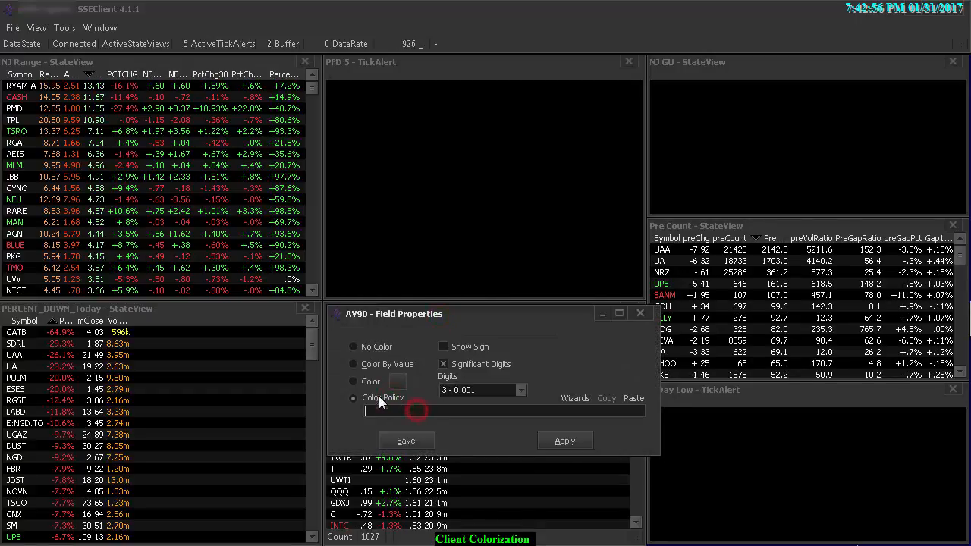
type("Choose(IndexUp(_This,1k,1m,1b),clDodgerBlue,clYellow,clOrange,clRed)")
left_click(422, 442)
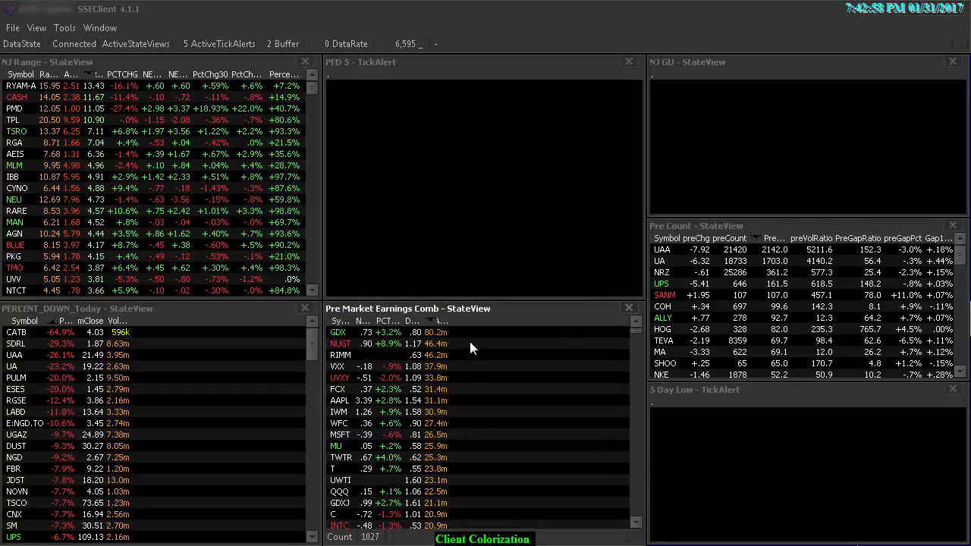
left_click(440, 321)
left_click(462, 411)
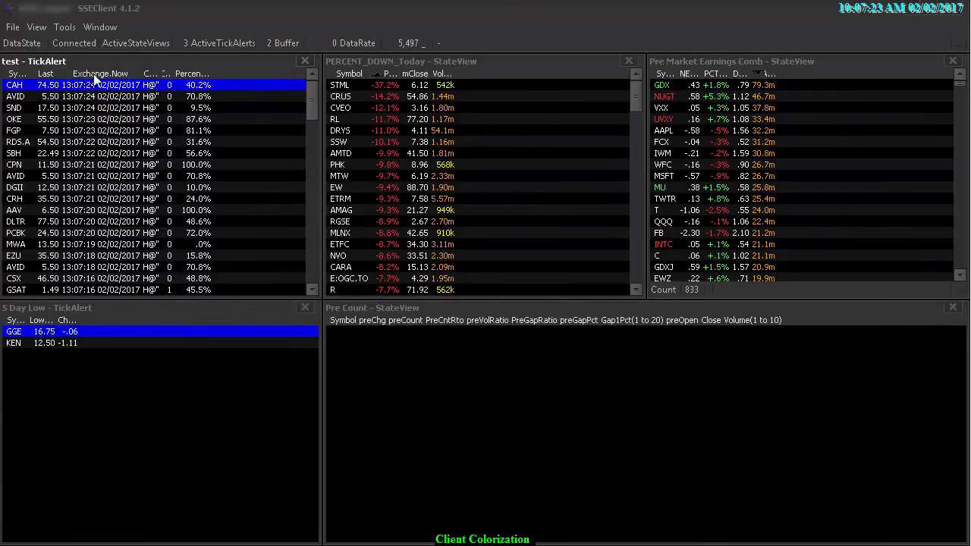
Set the Exchange.Now field in the test TickAlert to show only the time without the date, and save it
right_click(94, 76)
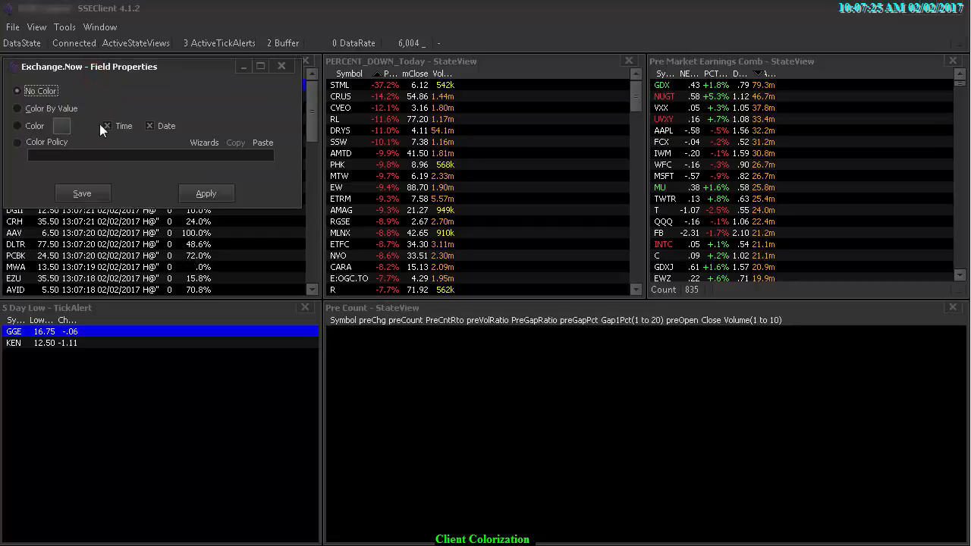
left_click(73, 189)
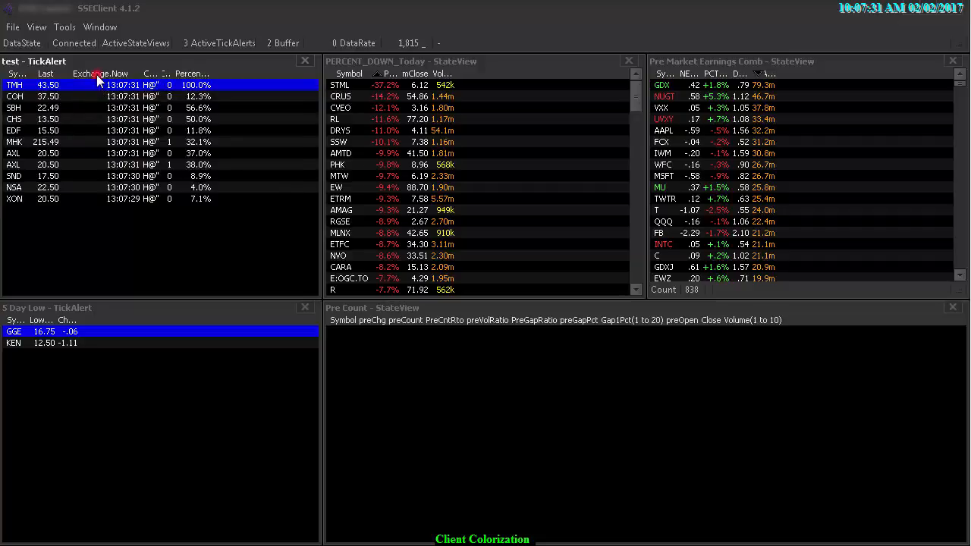
Set the Exchange.Now field in the test TickAlert to show only the date without the time, and save it
right_click(96, 74)
left_click(118, 128)
left_click(152, 126)
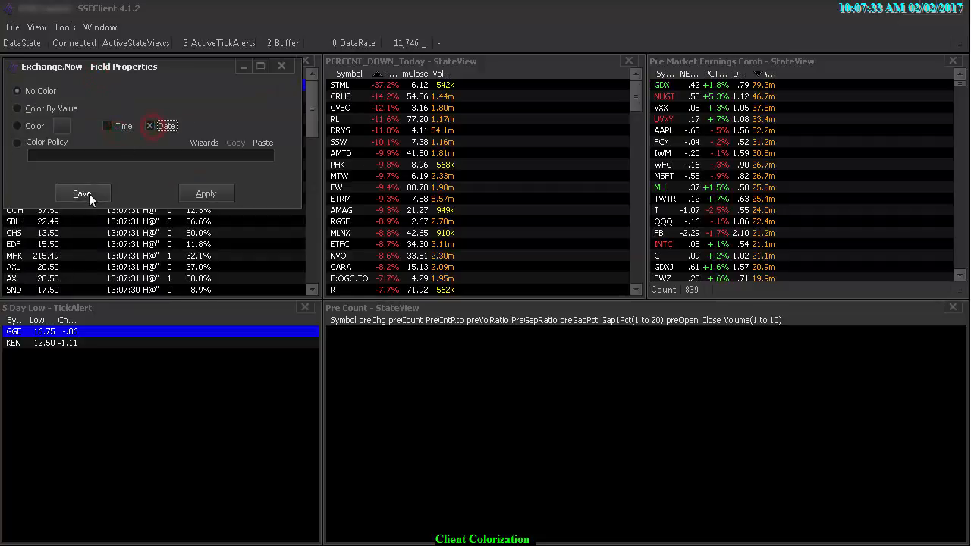
left_click(86, 193)
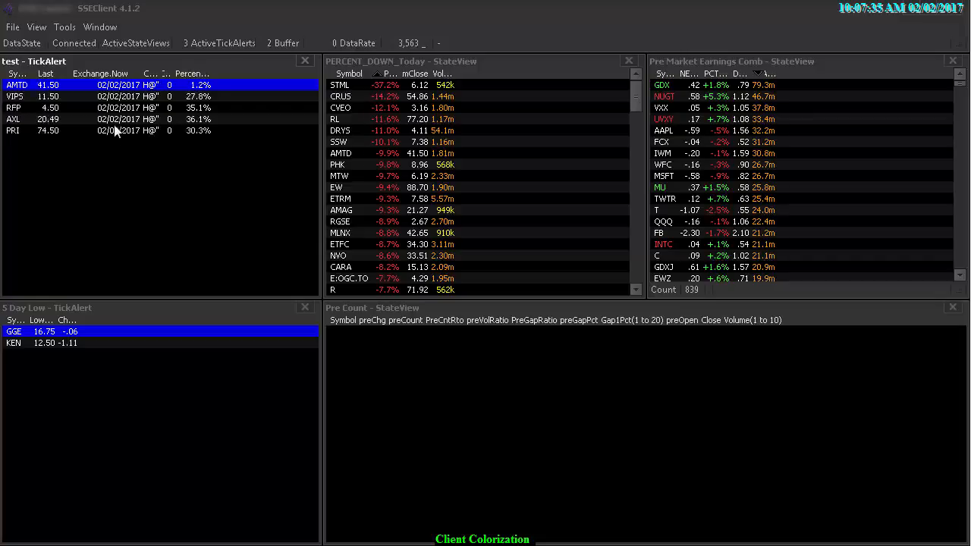
Switch the Exchange.Now field in the test TickAlert to time only and give it a fixed coral-pink color
right_click(107, 75)
left_click(109, 128)
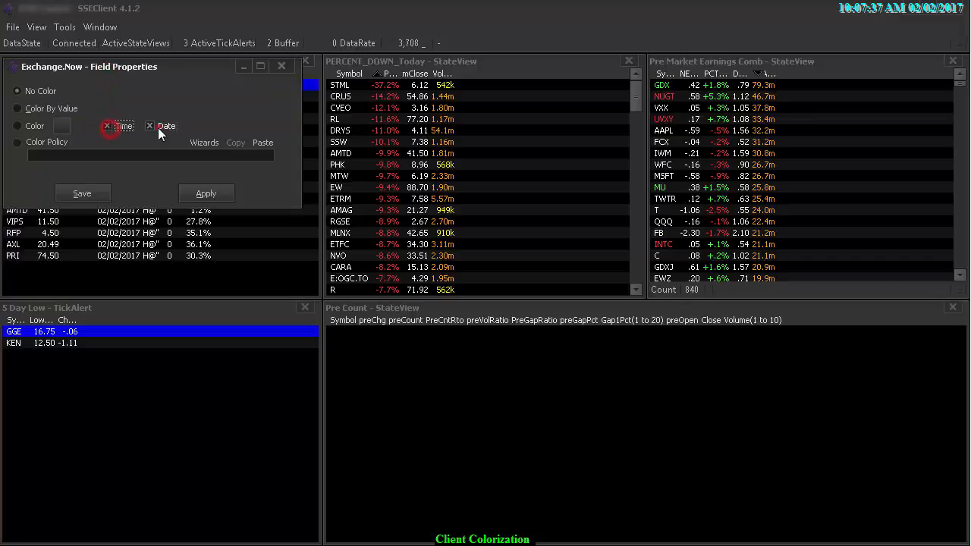
left_click(151, 127)
left_click(64, 125)
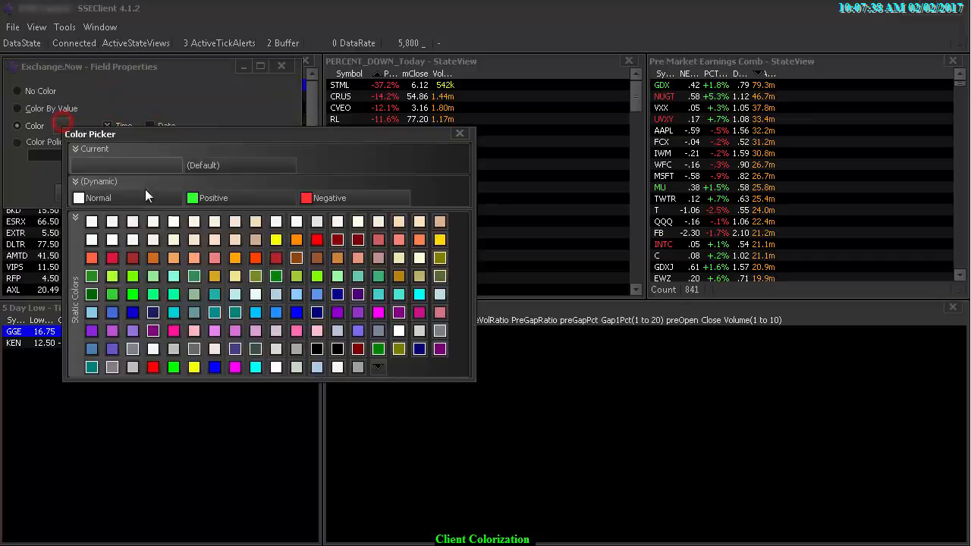
left_click(219, 258)
left_click(205, 193)
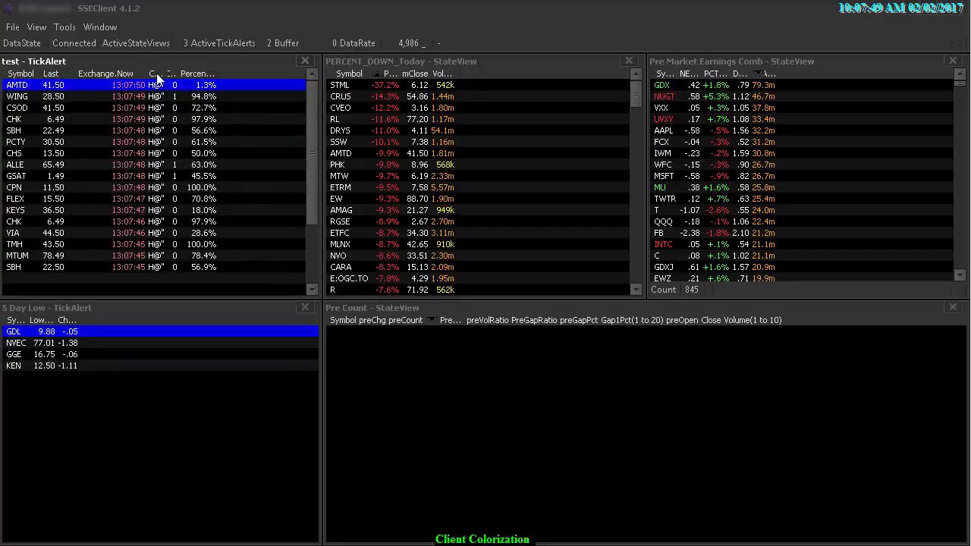
Display the ColorBox(clPositive,TopCircle,false) field as a color box and the CheckBox(Last \ 2) field as a check box in the test TickAlert, saving both
left_click(157, 73)
left_click(203, 91)
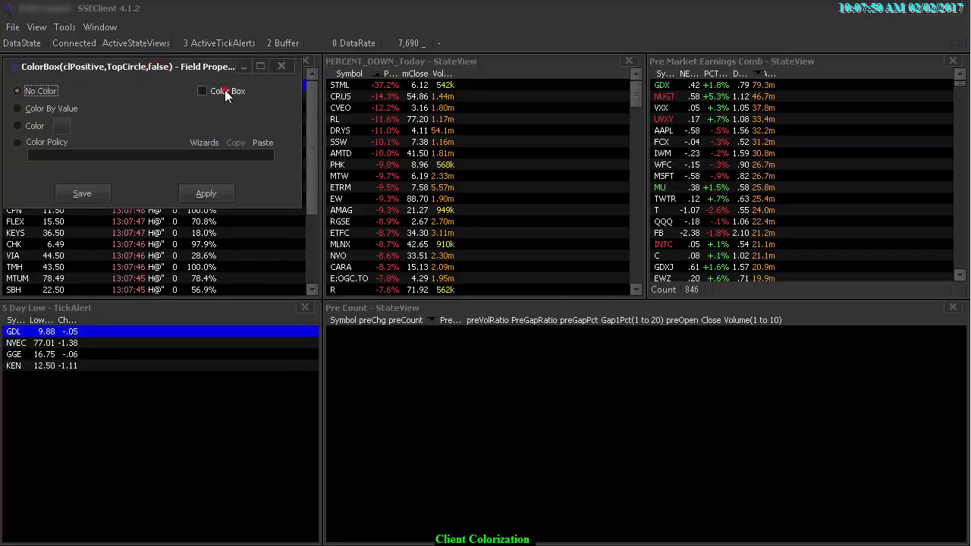
left_click(82, 194)
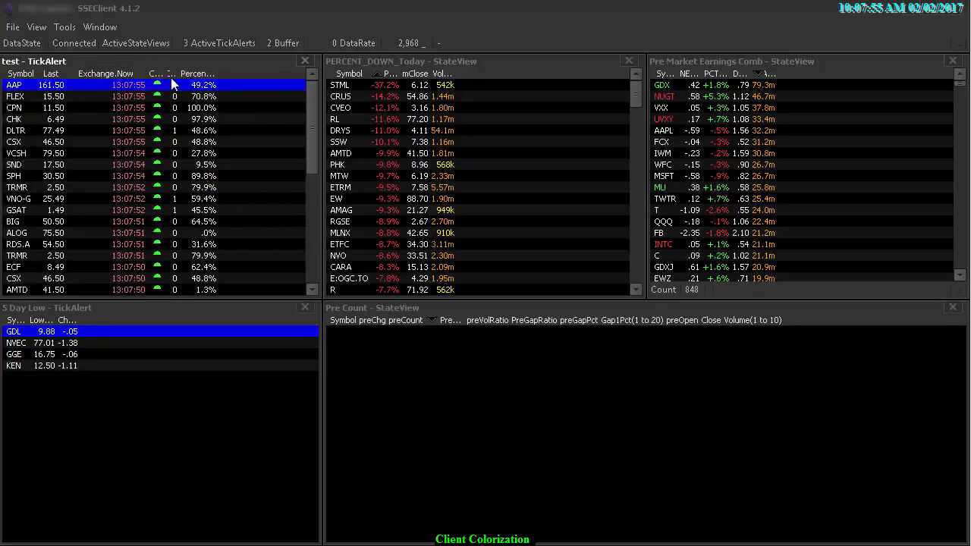
left_click(171, 75)
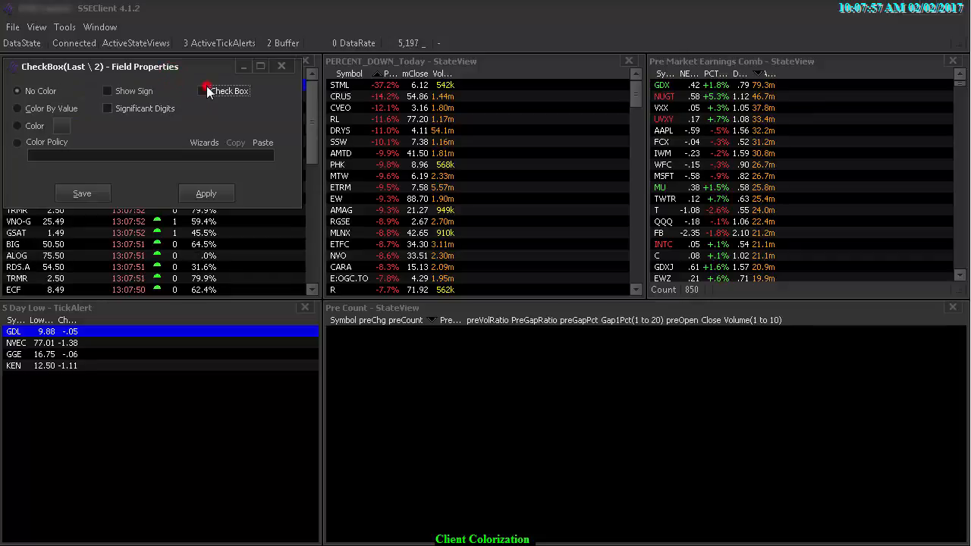
left_click(82, 192)
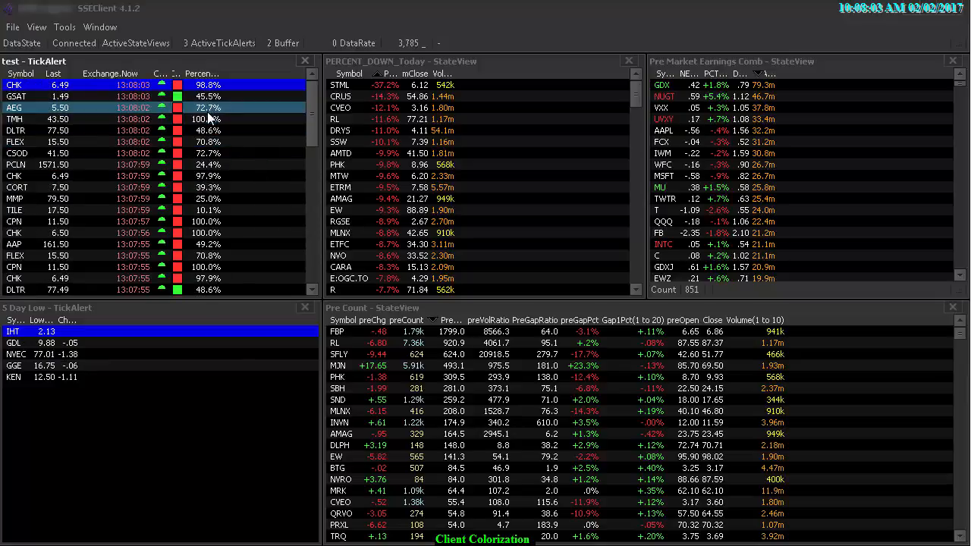
Display the PercentRange field in the test TickAlert as a progress bar and save it
left_click(203, 78)
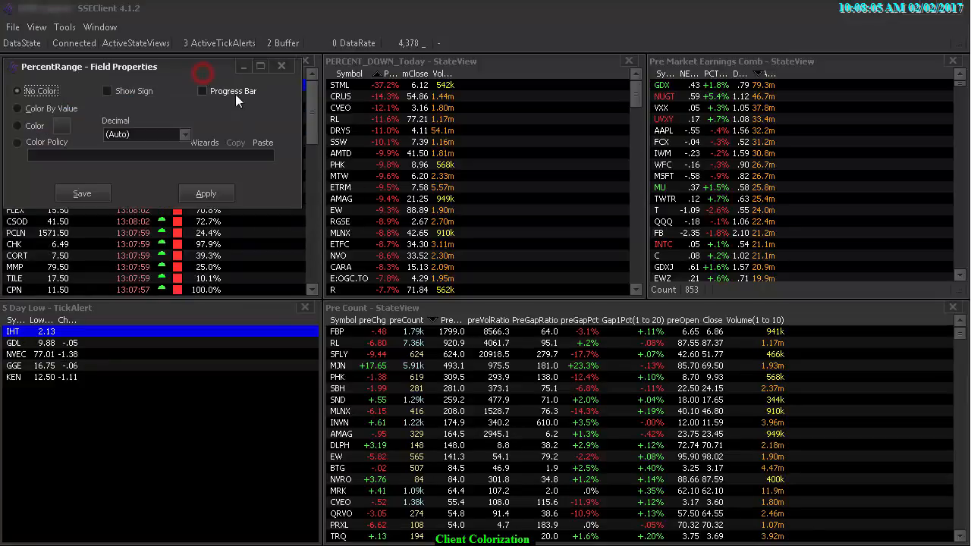
left_click(227, 92)
left_click(95, 193)
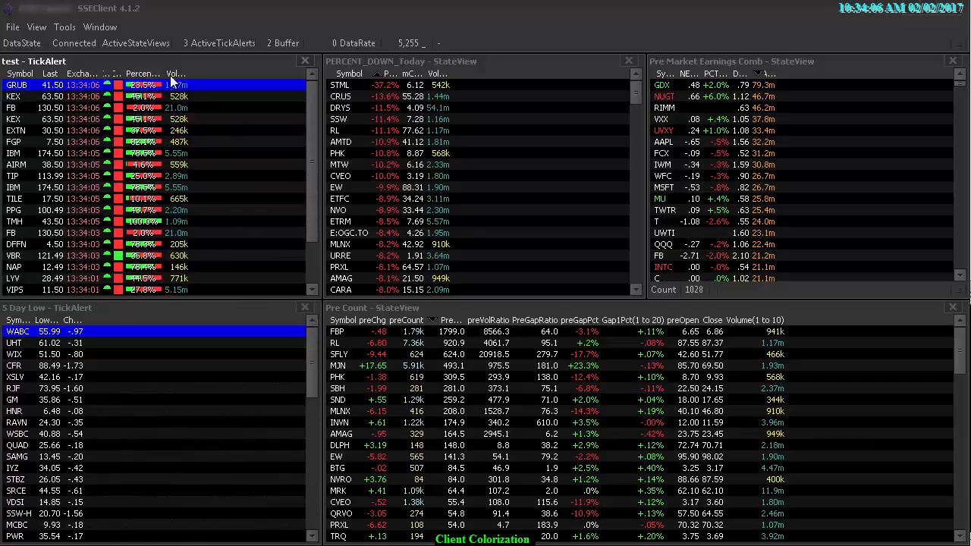
Change the first two colors in the Volume(1 to 10) color policy of the test TickAlert to clLightSalmon and clOrangeRed
double_click(176, 73)
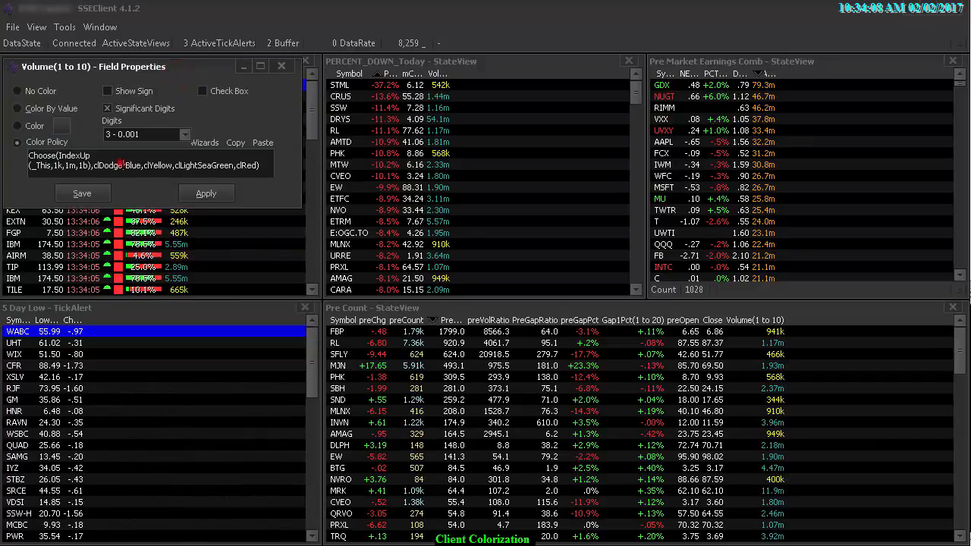
type("r")
key("ctrl+w")
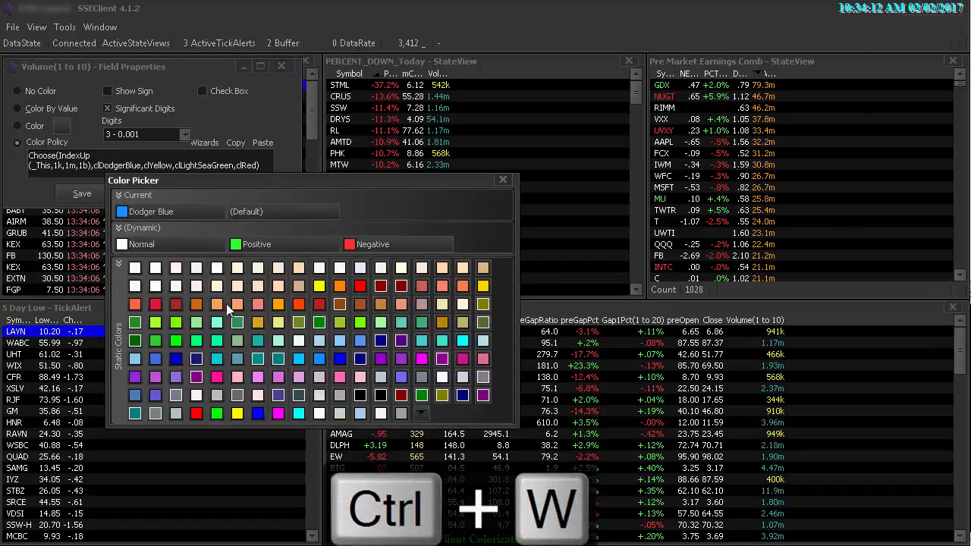
left_click(243, 305)
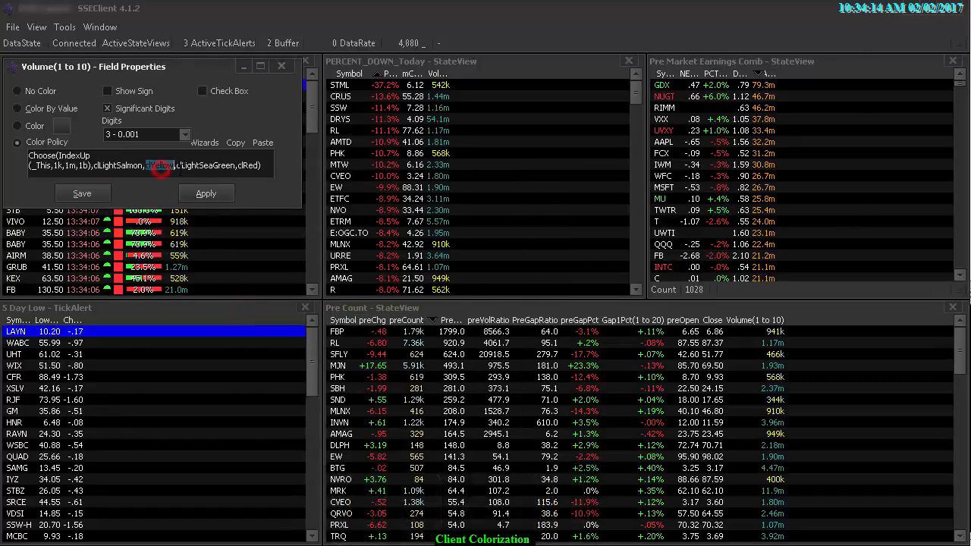
key("ctrl+w")
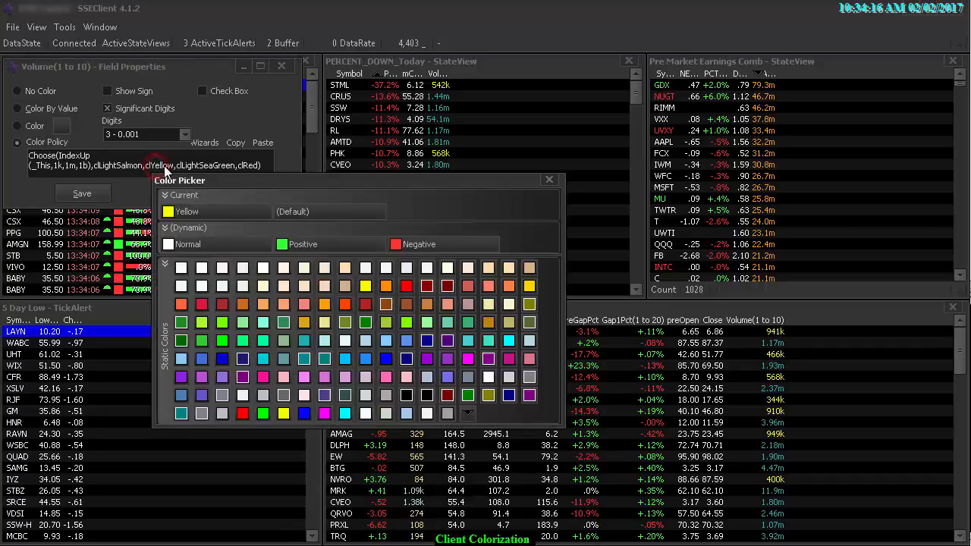
left_click(344, 304)
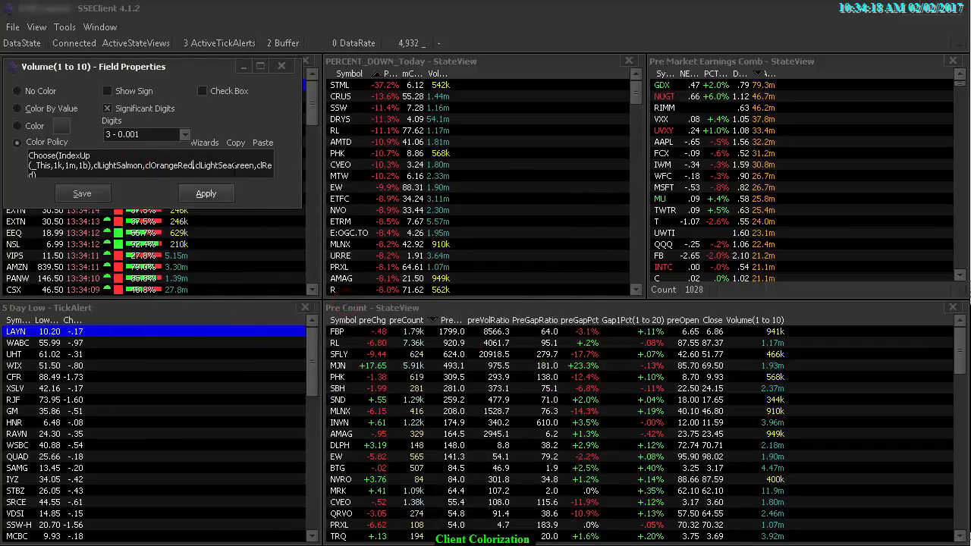
Replace the third color in the Volume(1 to 10) color policy with a bright spring-green shade and save the field
key("alt")
left_click(229, 166)
key("ctrl+w")
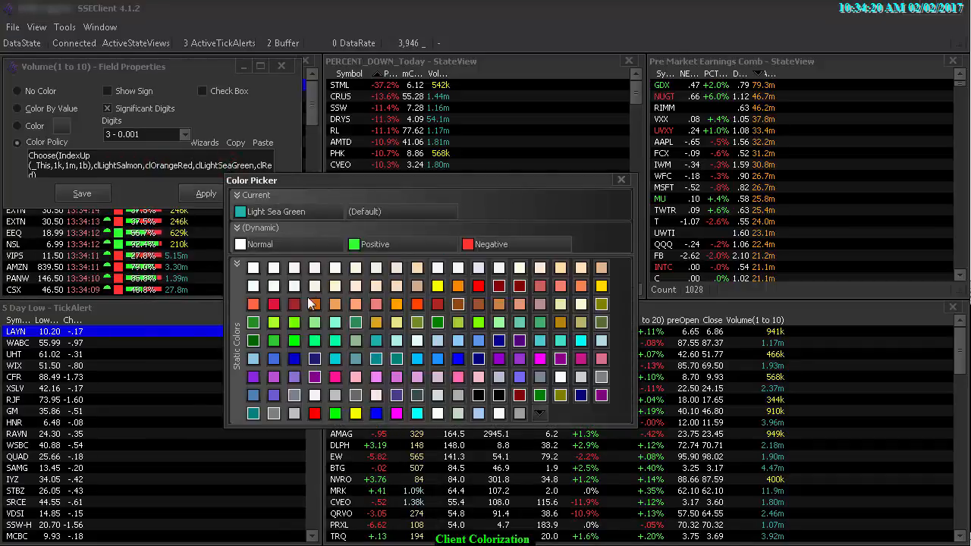
left_click(314, 340)
left_click(85, 195)
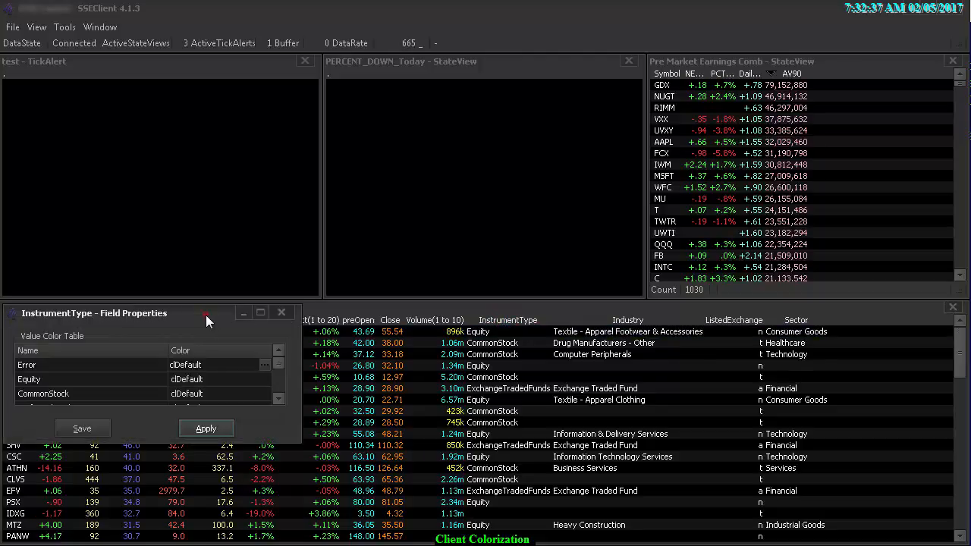
Enlarge the InstrumentType field properties to show more of the value color table, and set CommonStock to clYellow
left_click_drag(206, 315, 250, 59)
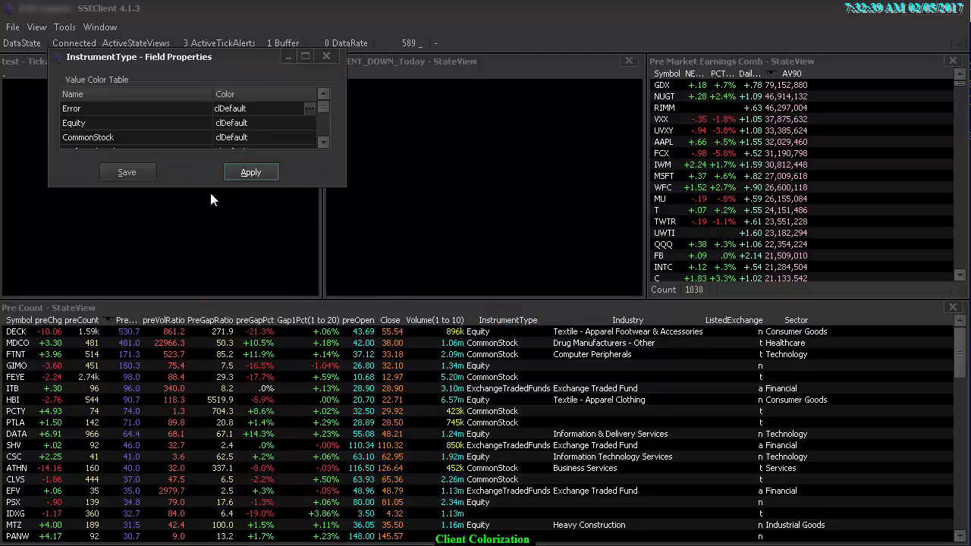
left_click_drag(210, 188, 145, 502)
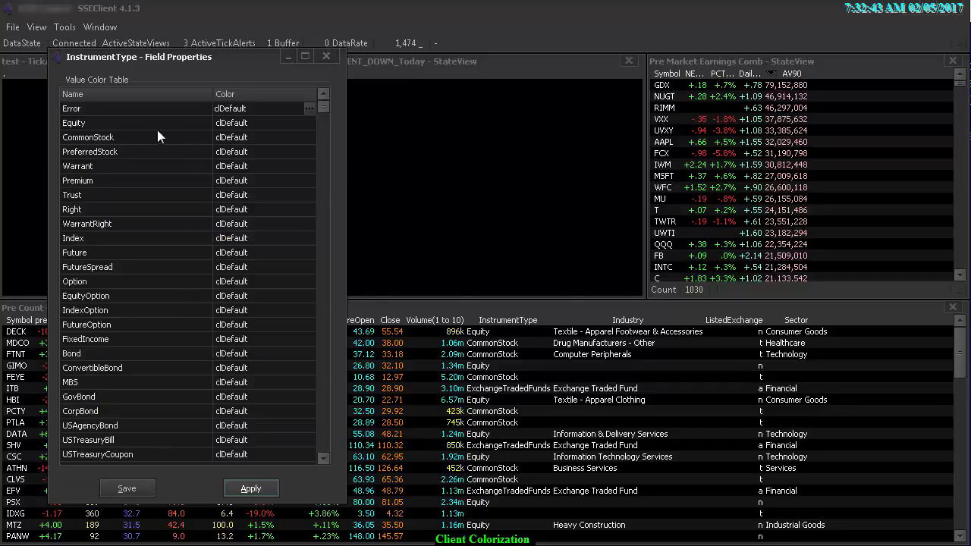
left_click(261, 137)
left_click(310, 136)
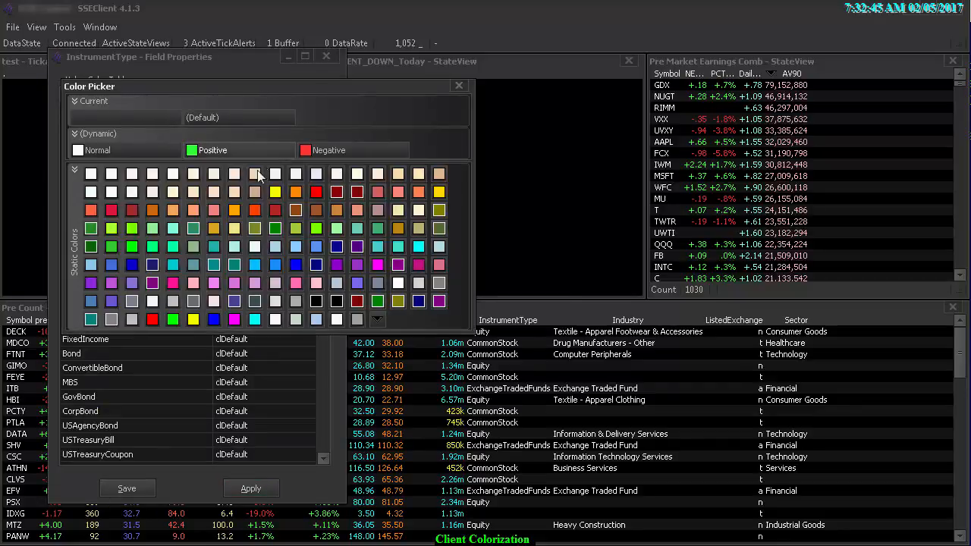
left_click(274, 192)
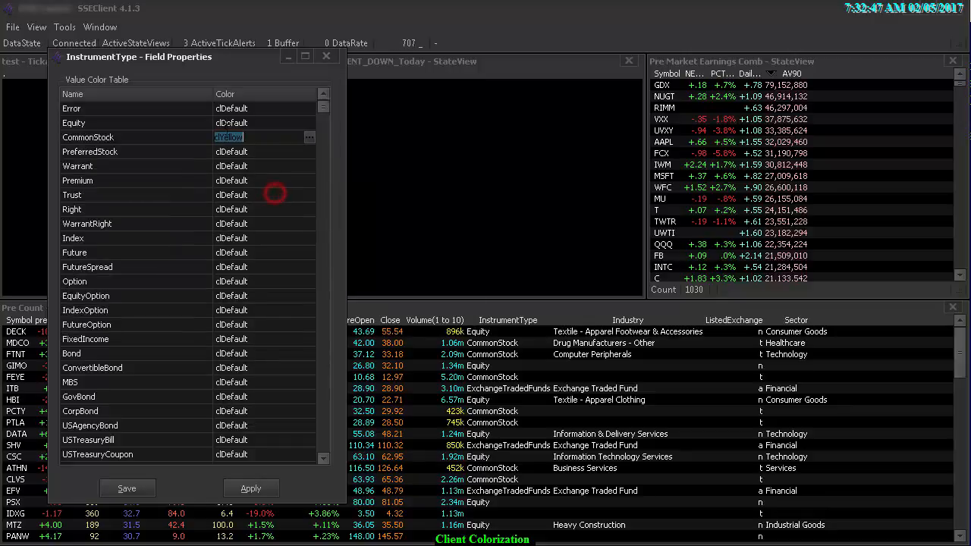
Set the PreferredStock value to clLawnGreen and the Equity value to red in the InstrumentType value color table
left_click(261, 153)
left_click(310, 152)
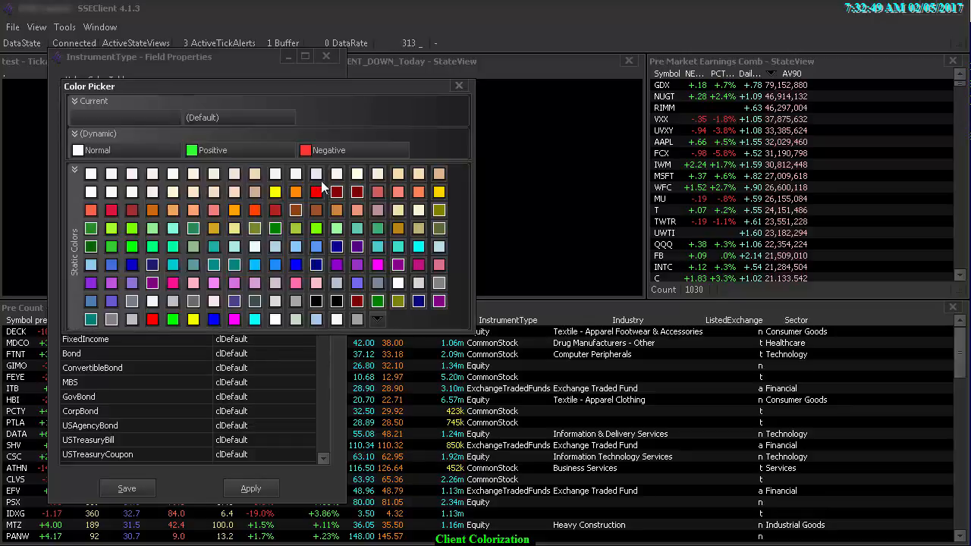
left_click(316, 226)
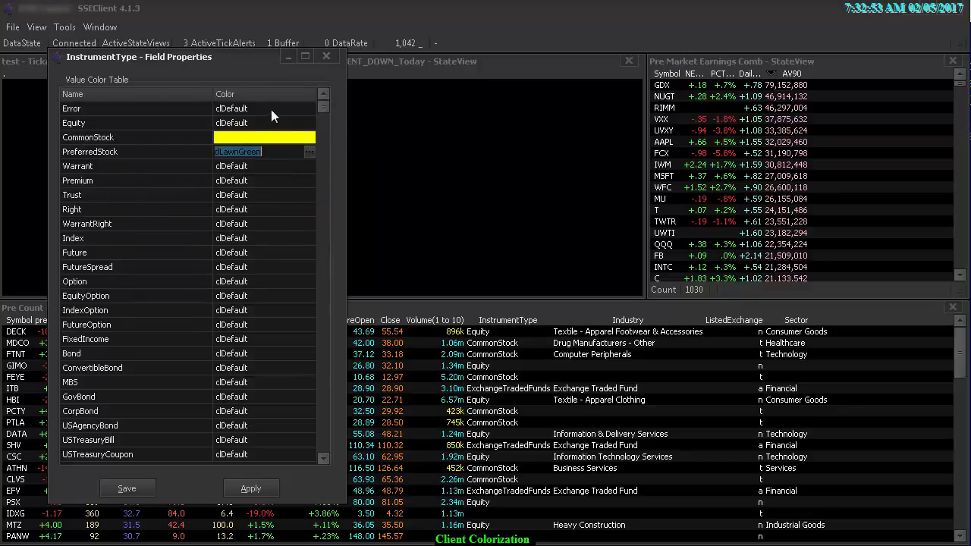
left_click(265, 119)
left_click(309, 123)
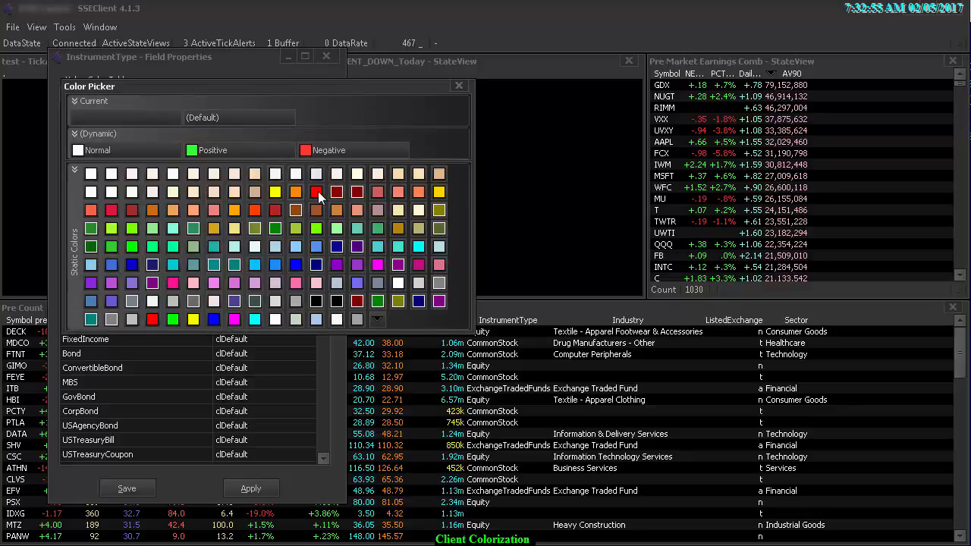
left_click(315, 192)
Set the ExchangeTradedFunds value to clMagenta in the InstrumentType value color table and save the field properties
left_click(252, 194)
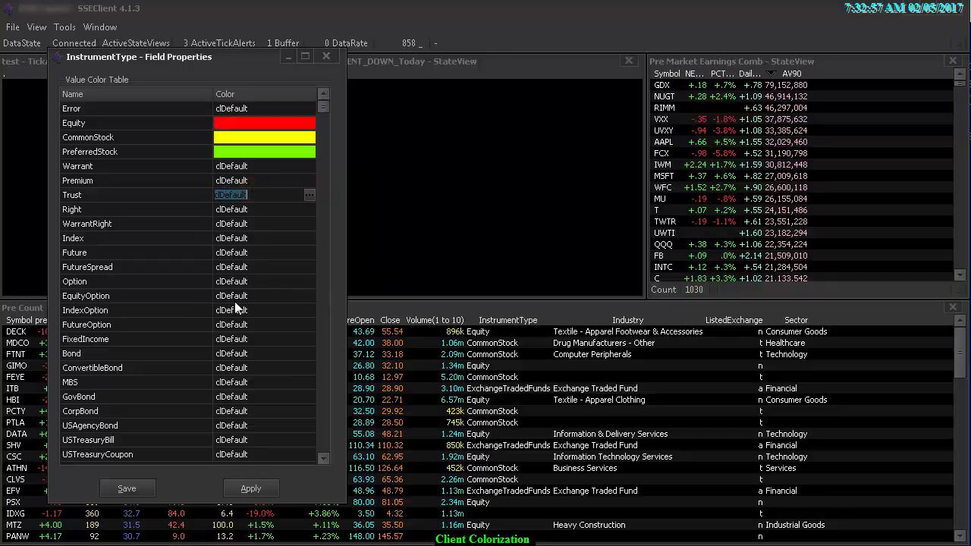
key("Down")
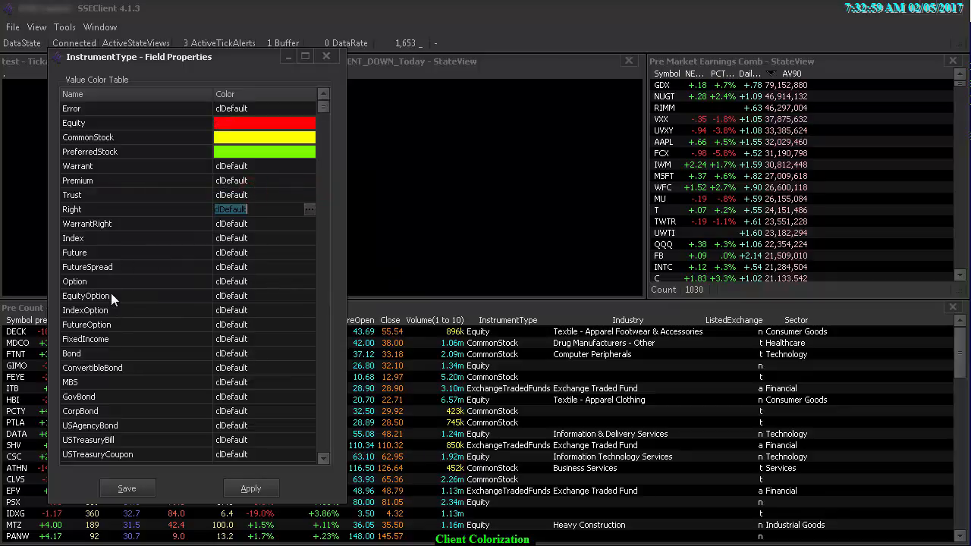
left_click(323, 363)
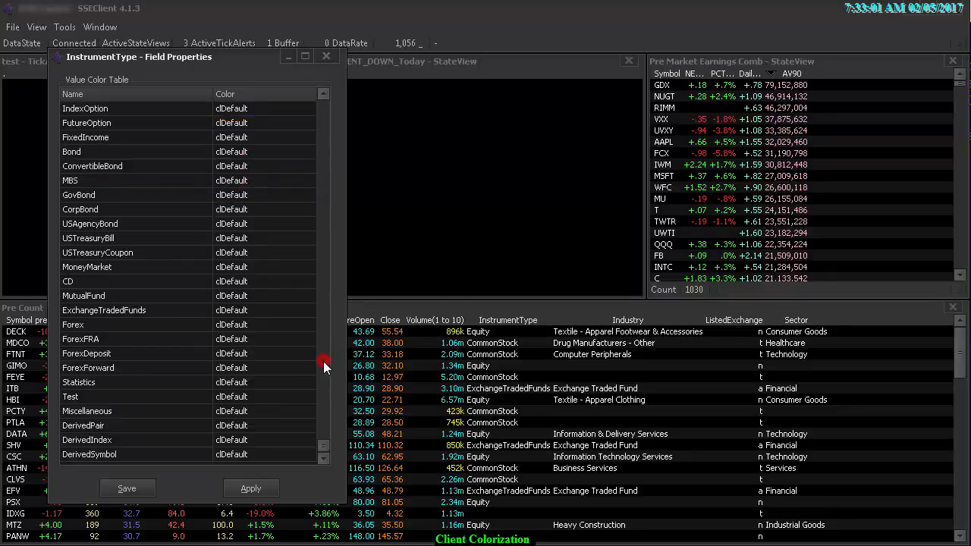
double_click(247, 325)
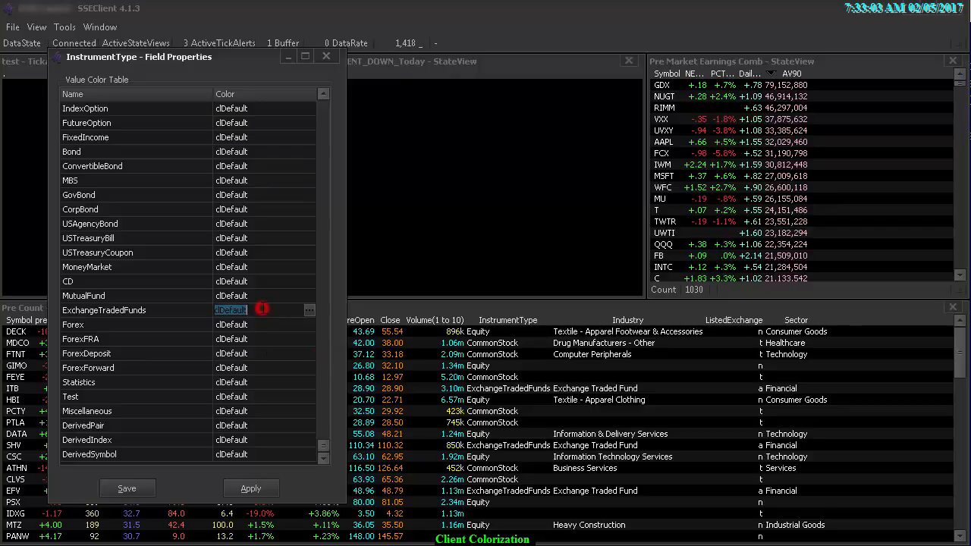
left_click(373, 266)
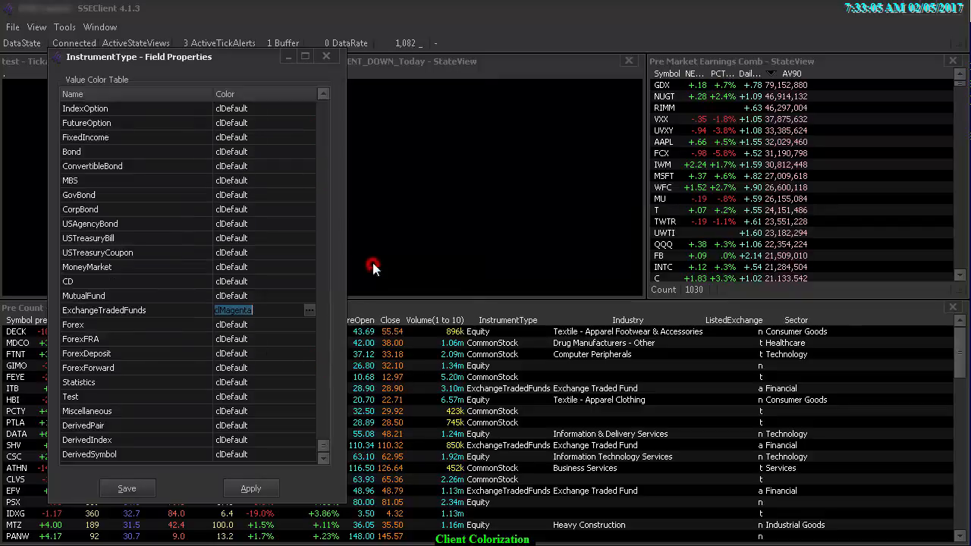
left_click(131, 489)
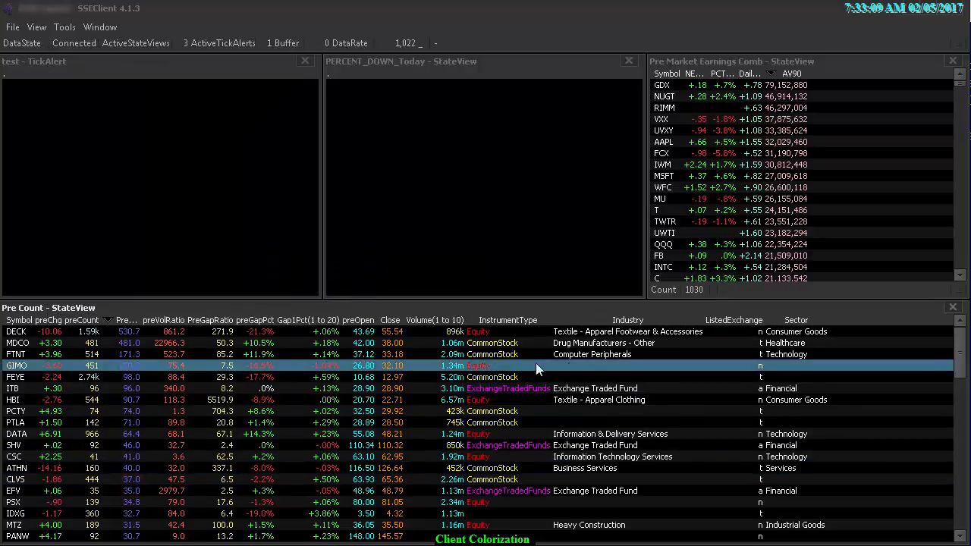
Assign a static color to Accident & Health Insurance in the Industry value color table and save the field properties
double_click(629, 319)
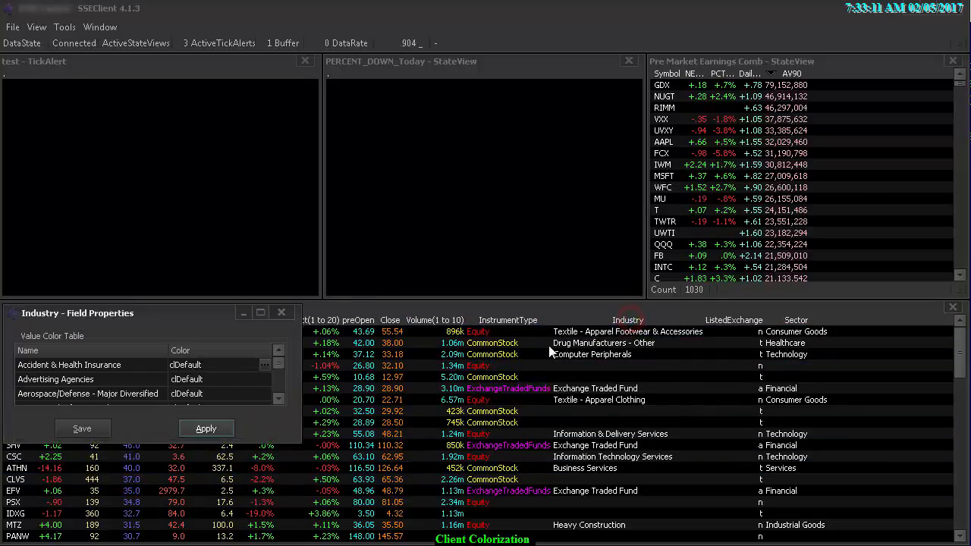
left_click(282, 312)
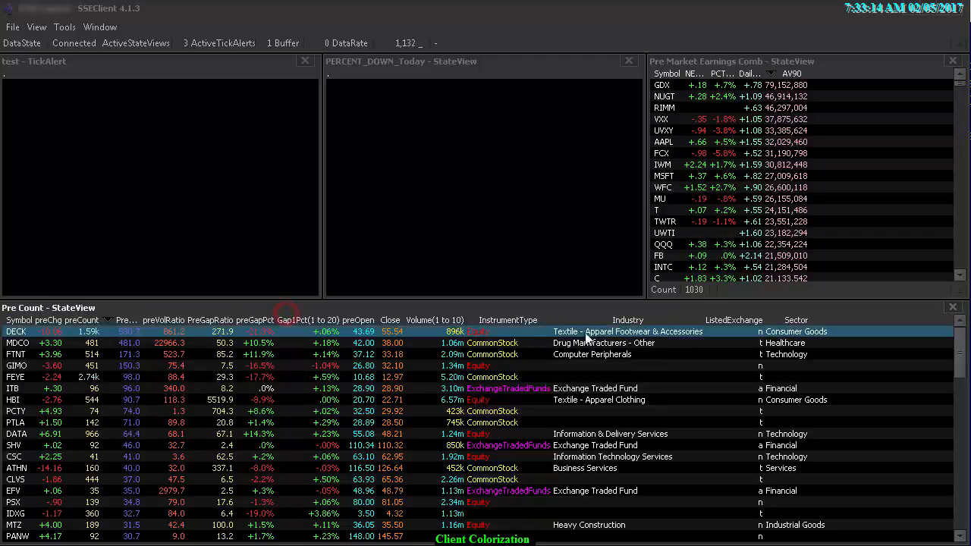
double_click(629, 319)
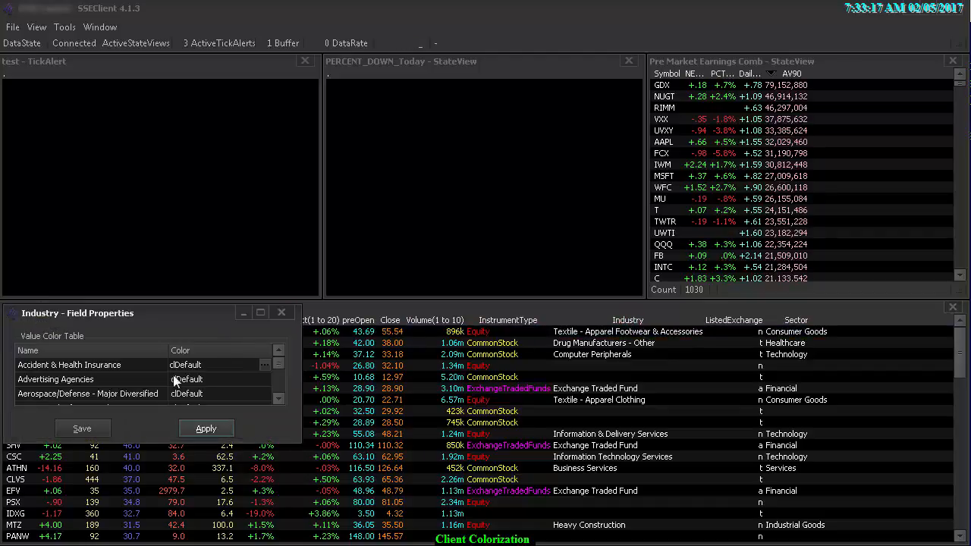
left_click(247, 365)
left_click(264, 365)
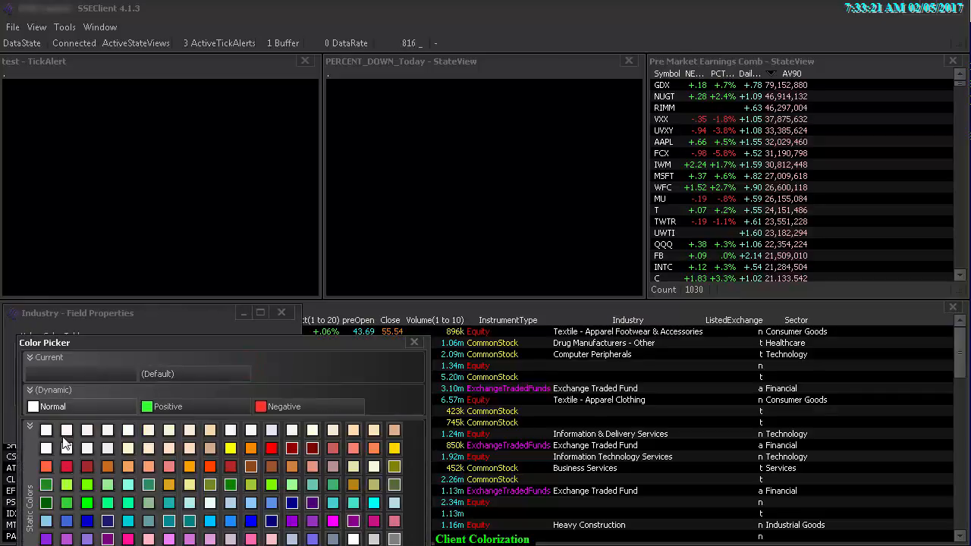
left_click(129, 458)
left_click(66, 430)
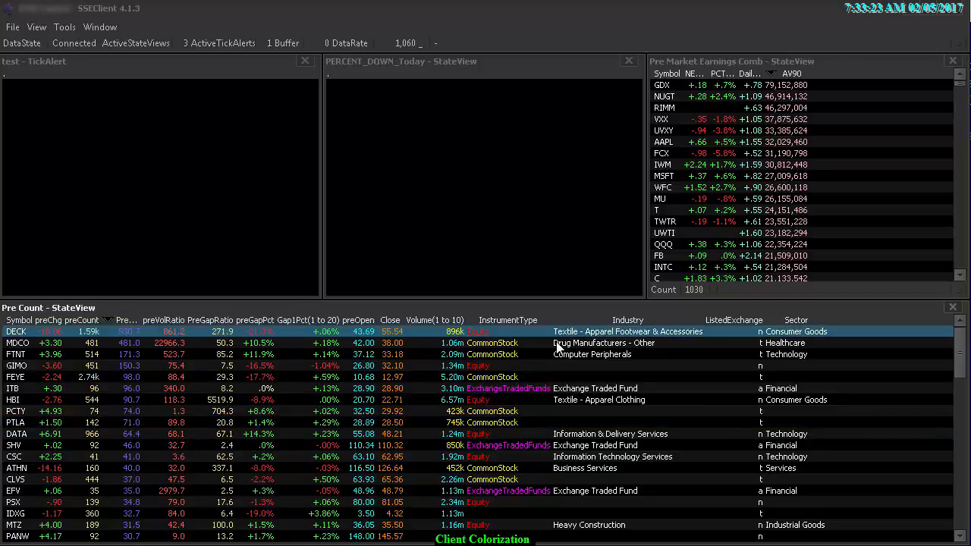
Color the DECK row's Industry value, Textile - Apparel Footwear & Accessories, red directly from its cell
right_click(584, 333)
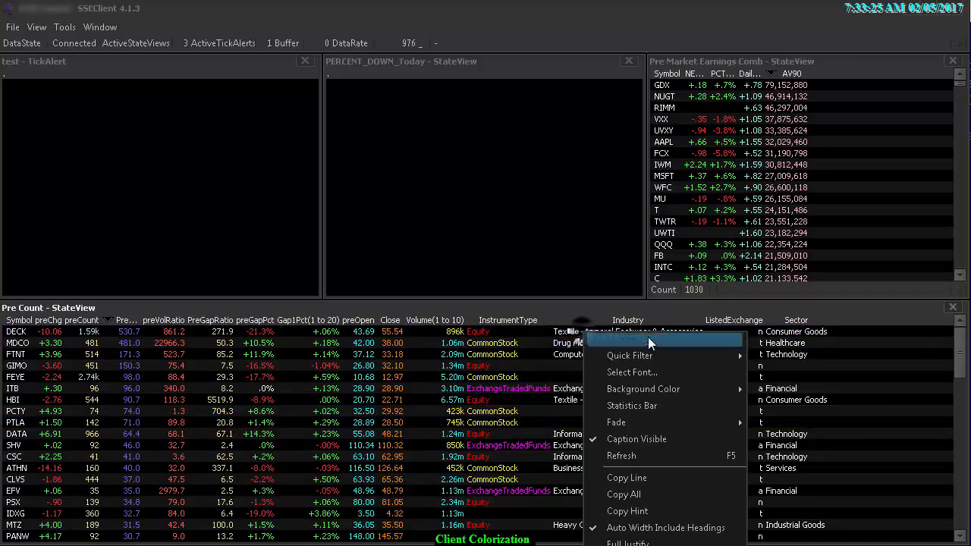
mouse_move(645, 339)
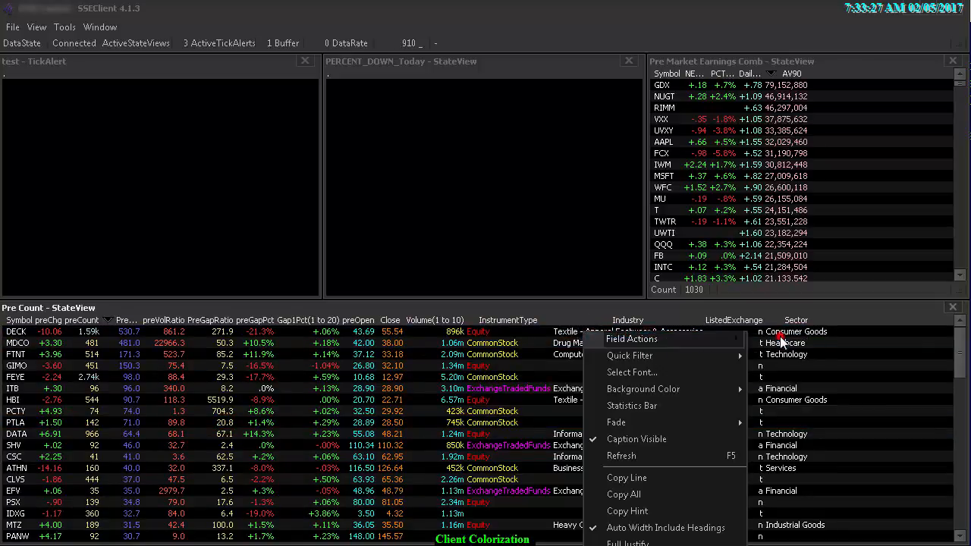
left_click(759, 340)
left_click(256, 418)
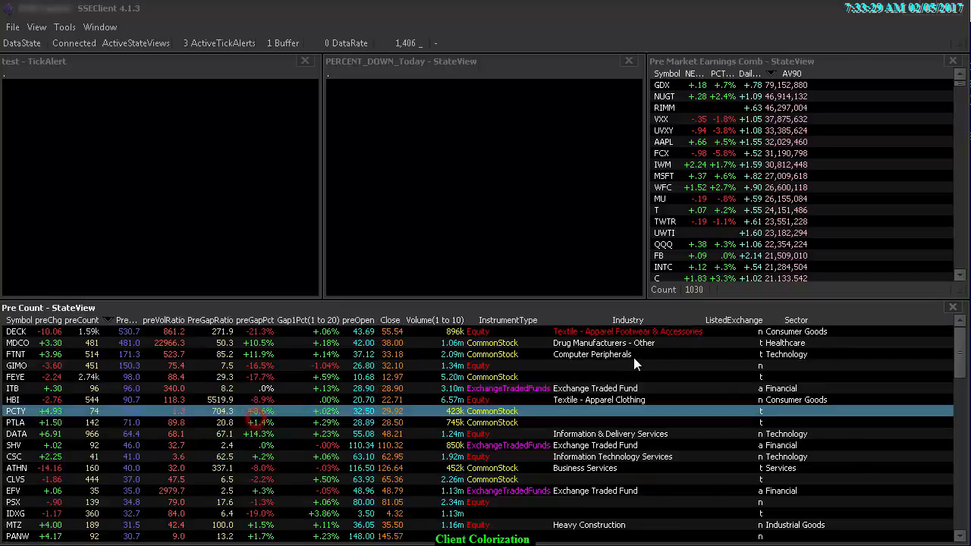
Color the Industry values Drug Manufacturers - Other gold and Computer Peripherals orange-red from the MDCO and FTNT cells
right_click(623, 350)
mouse_move(634, 354)
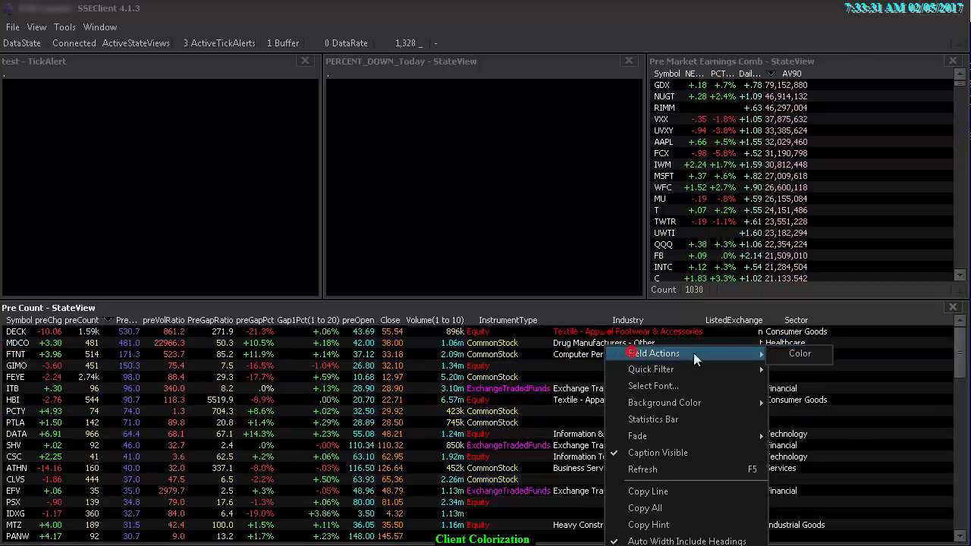
left_click(774, 355)
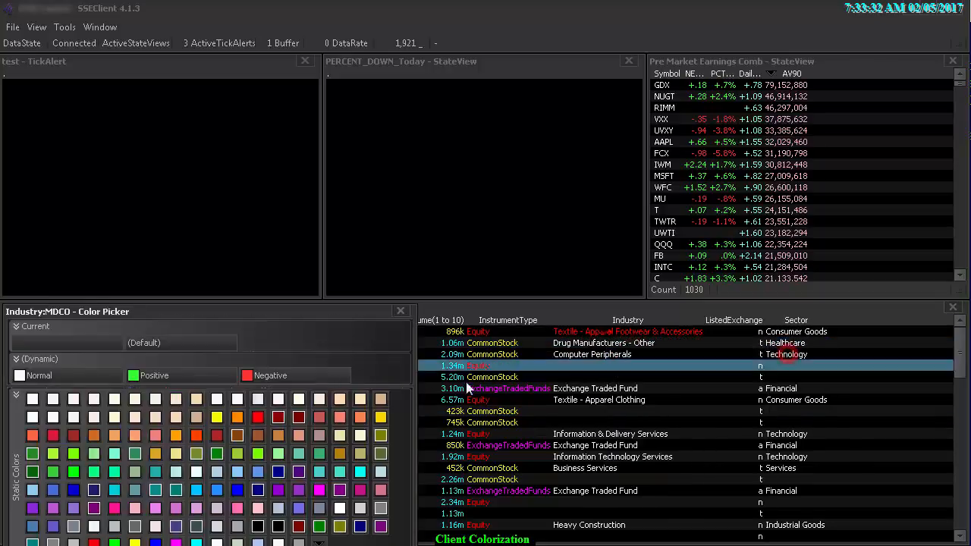
left_click(380, 418)
right_click(621, 354)
mouse_move(727, 362)
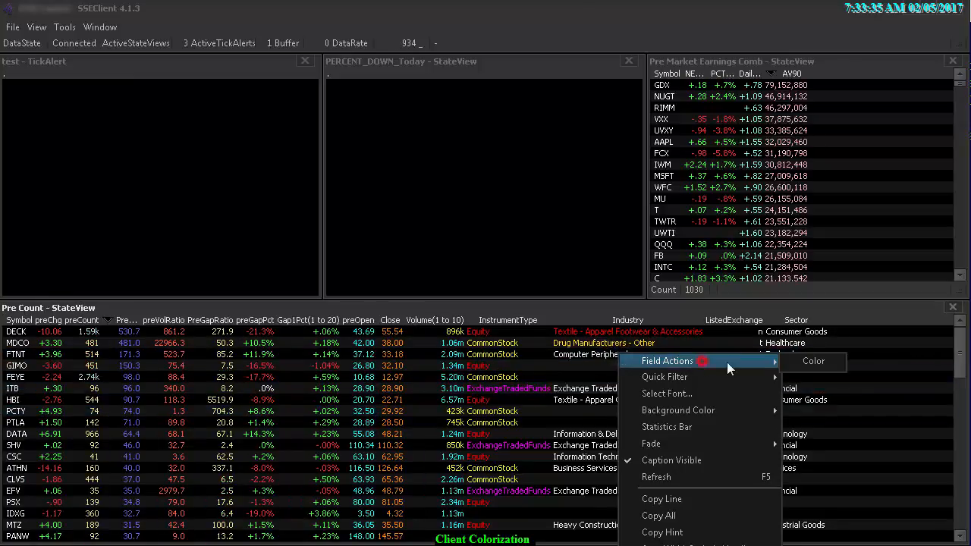
left_click(809, 362)
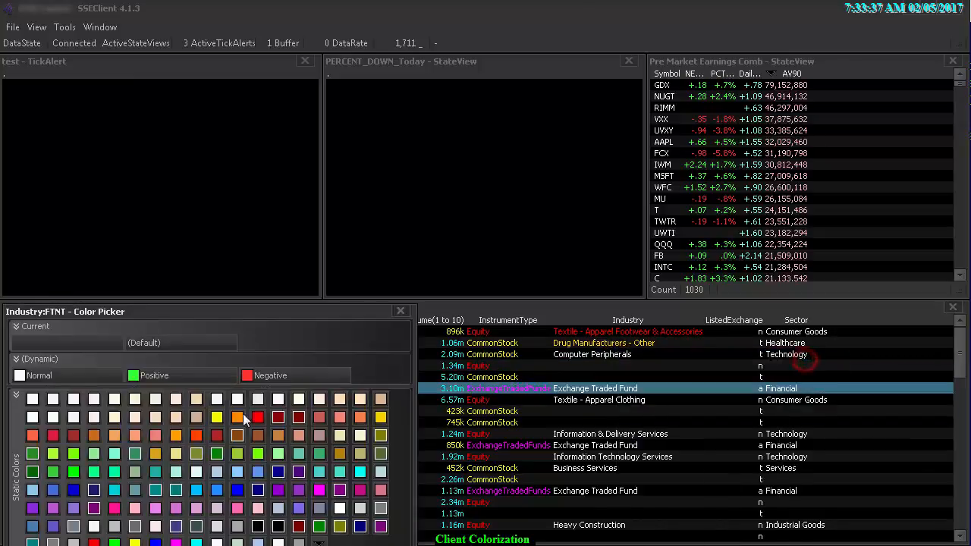
left_click(200, 435)
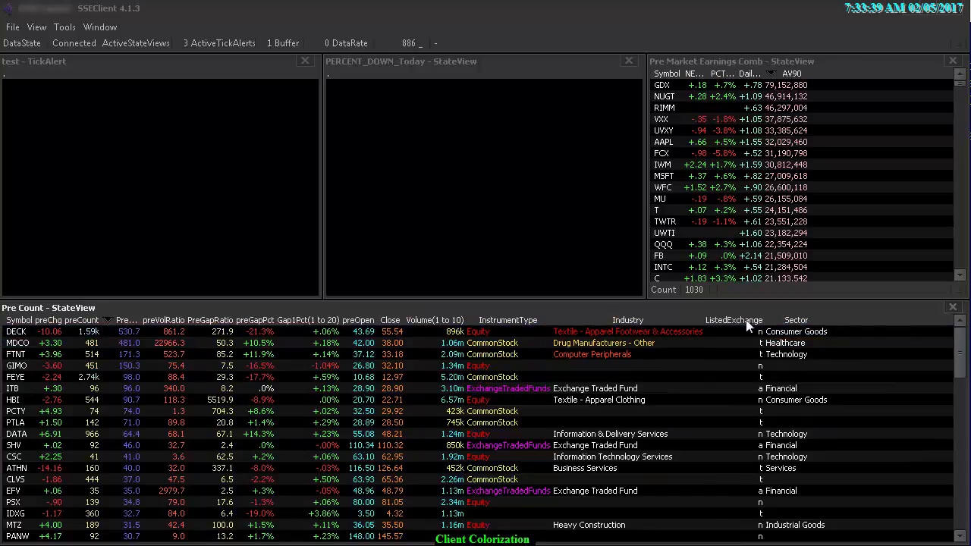
Enlarge the ListedExchange field properties and set the values n and a to orange in the value color table
double_click(744, 322)
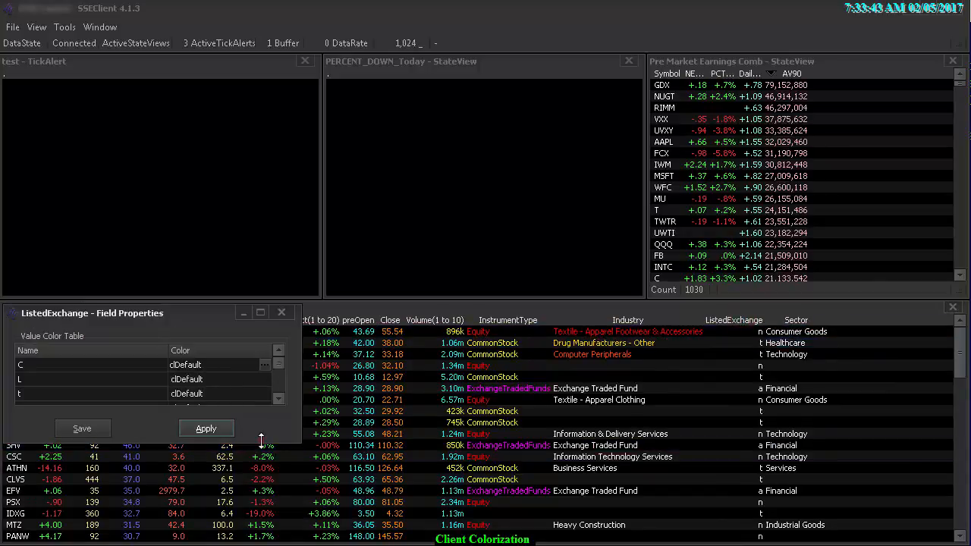
left_click_drag(263, 441, 263, 499)
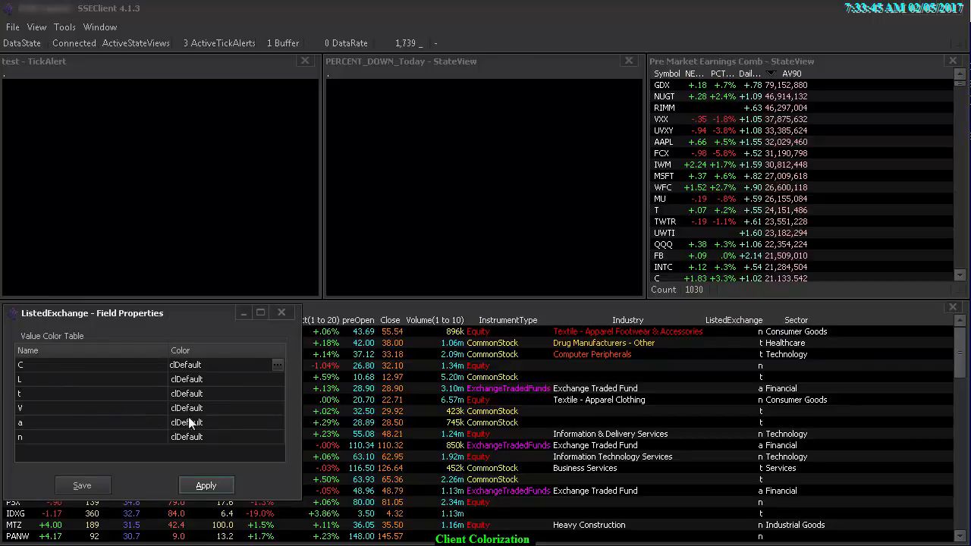
left_click(218, 438)
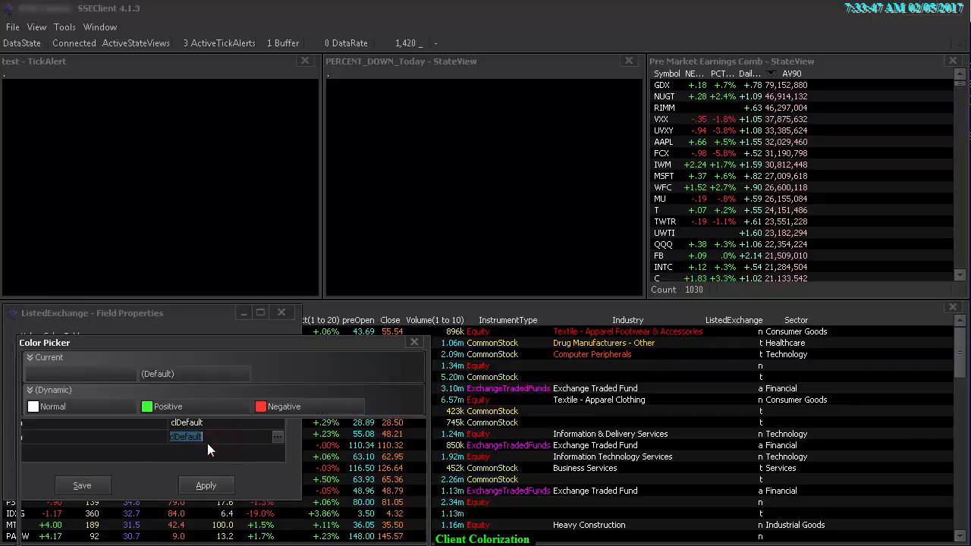
left_click(192, 466)
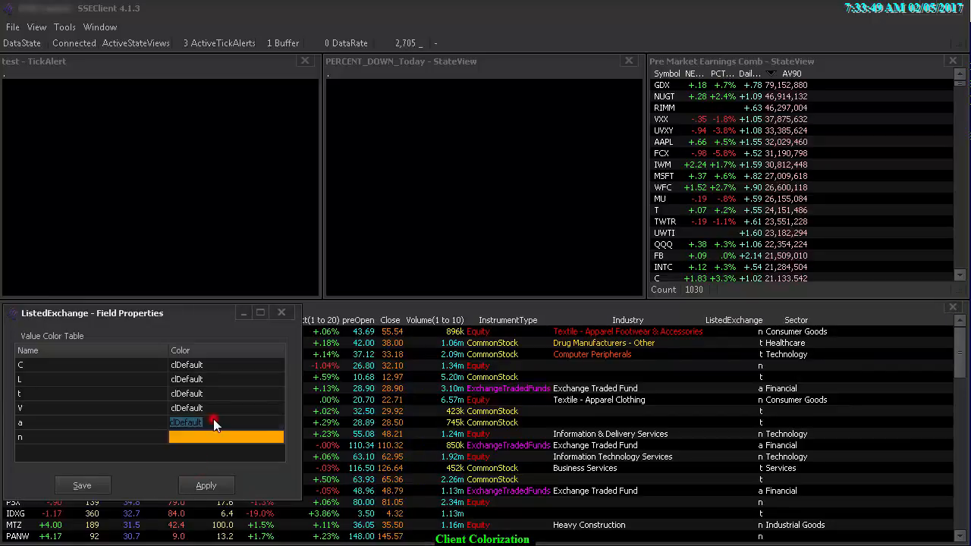
left_click(214, 419)
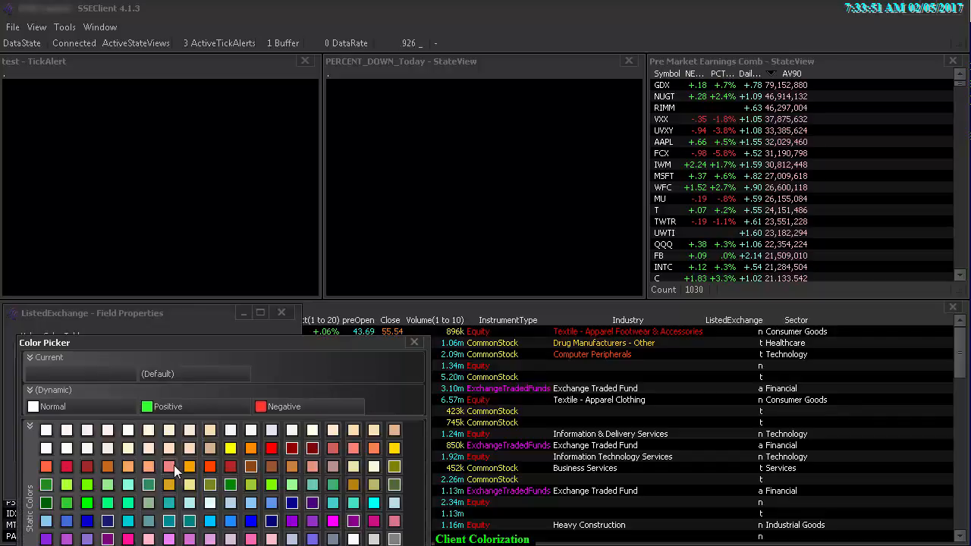
left_click(187, 468)
Set the value t to clBrown in the ListedExchange value color table and save the field properties
left_click(206, 406)
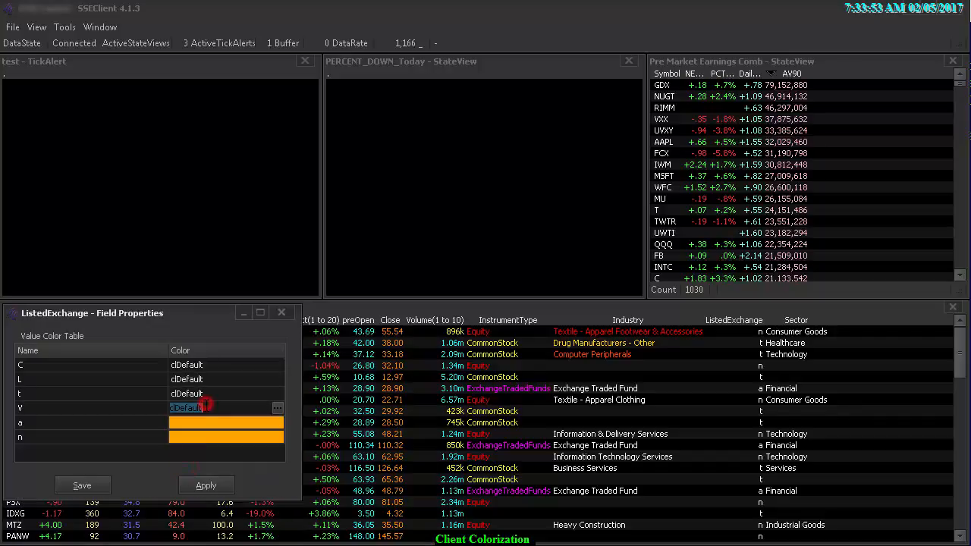
left_click(211, 397)
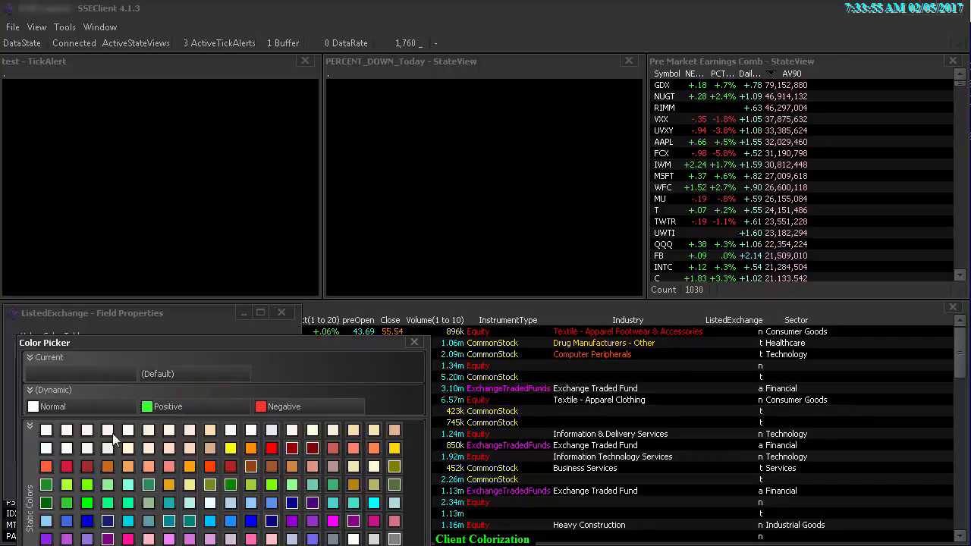
left_click(86, 468)
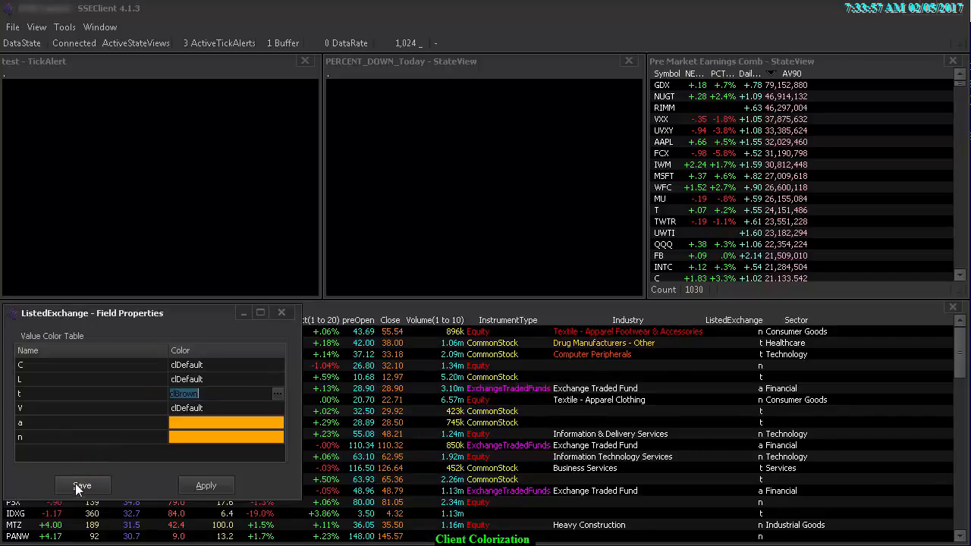
left_click(81, 485)
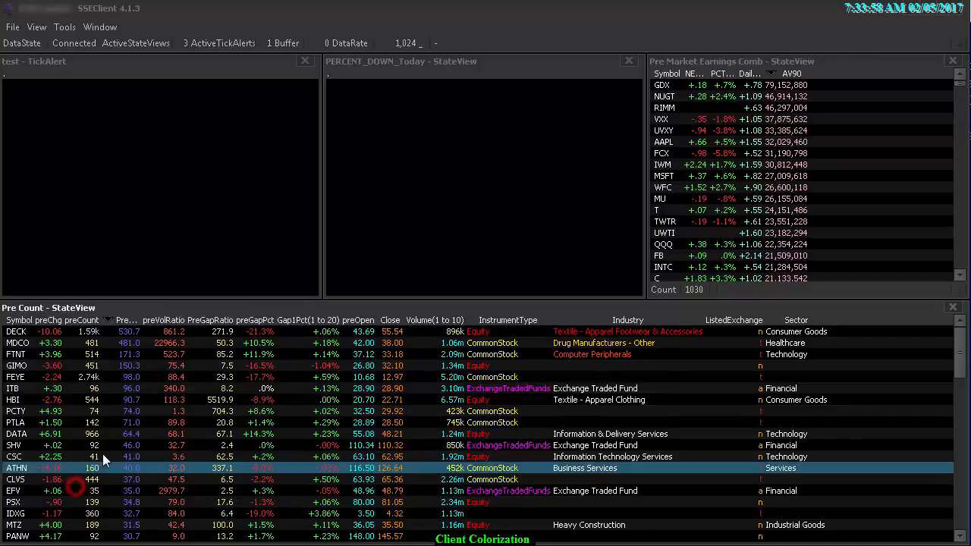
Enlarge the Sector field properties and set Financial to green and Services to yellow in the value color table
double_click(795, 322)
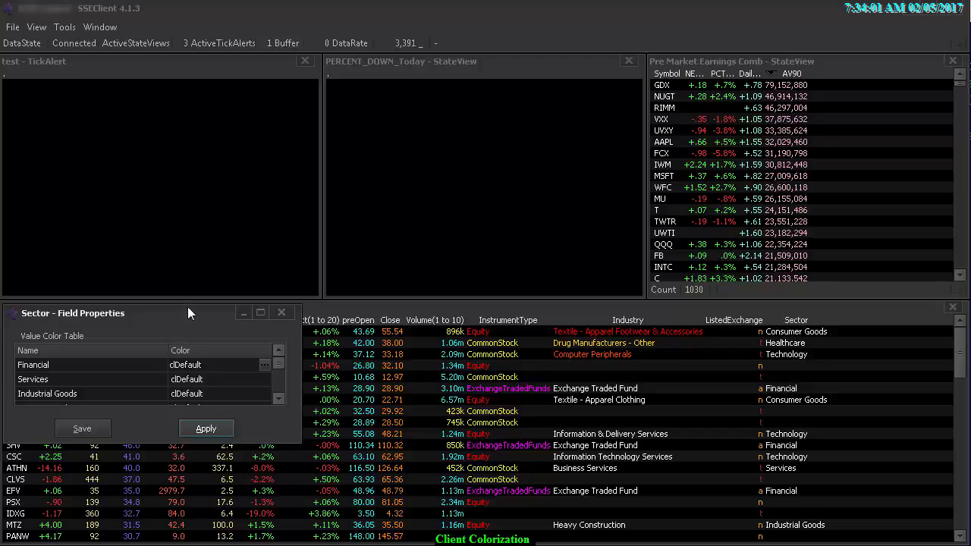
left_click_drag(187, 306, 202, 81)
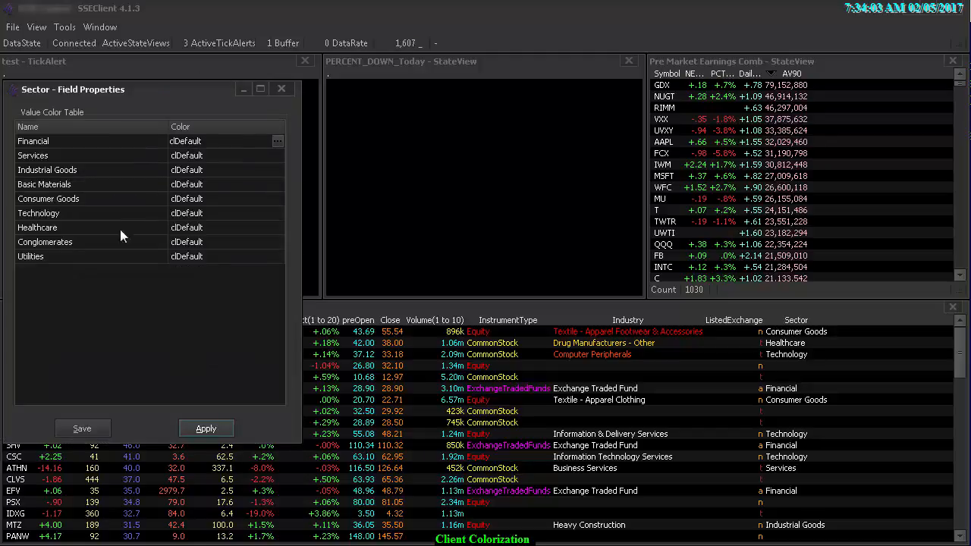
double_click(224, 141)
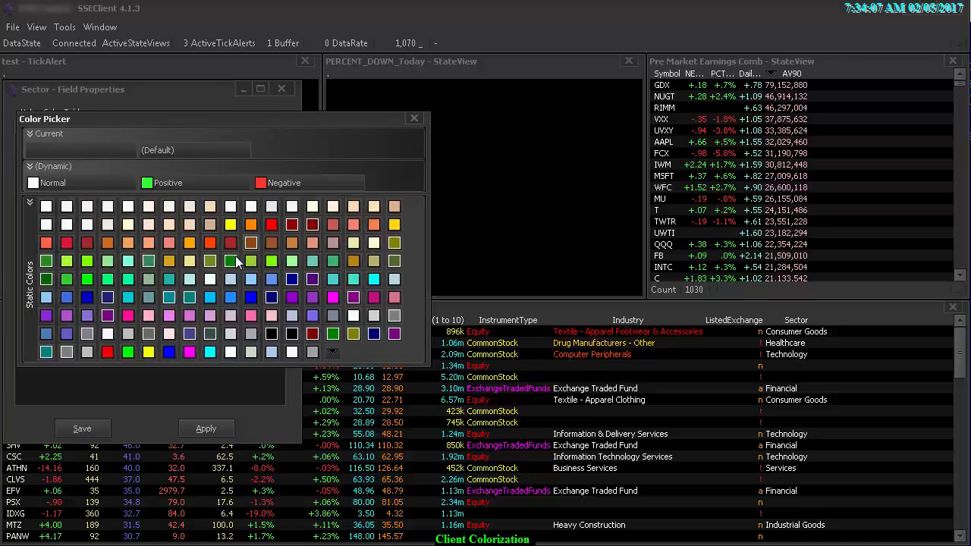
left_click(234, 258)
double_click(218, 157)
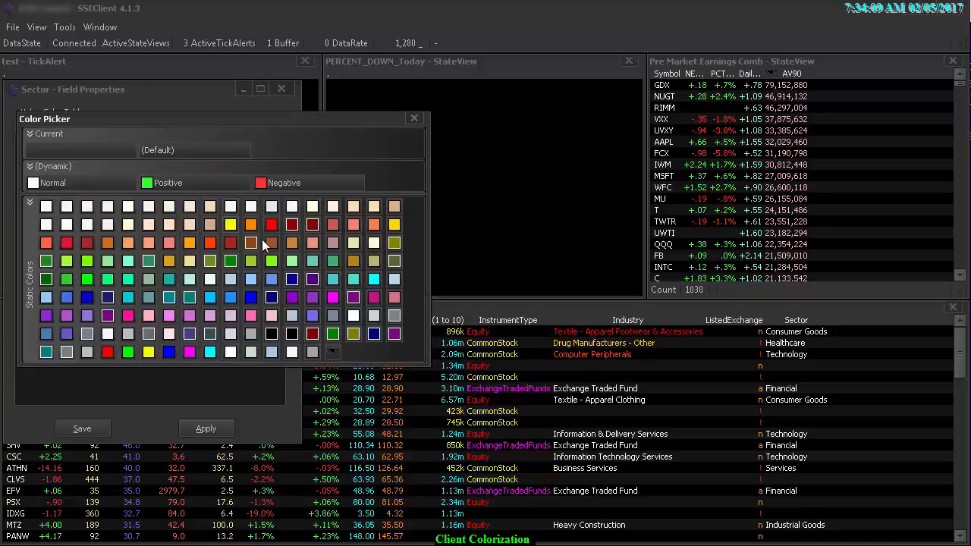
left_click(249, 243)
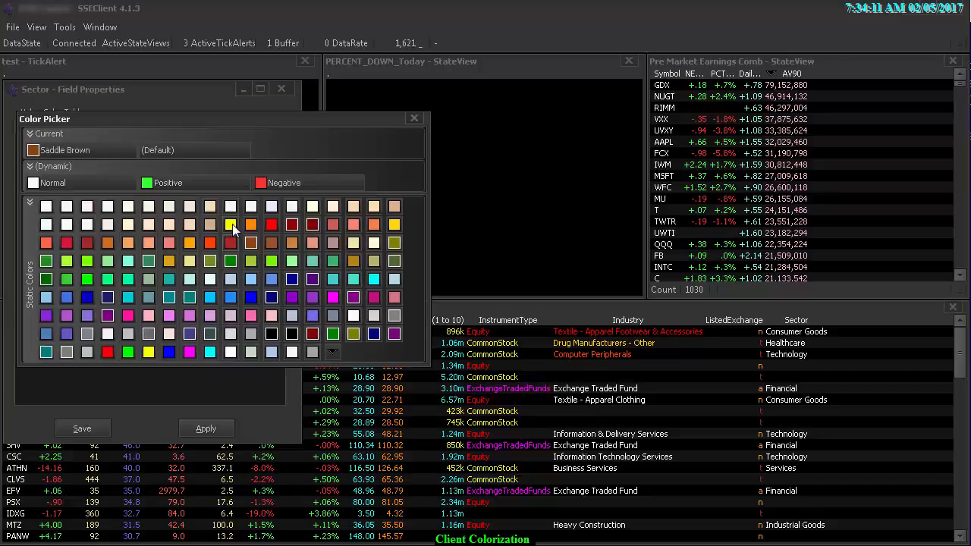
left_click(230, 224)
Set Consumer Goods to bright yellow-green and Technology to aqua in the Sector value color table, and save the field properties
left_click(228, 199)
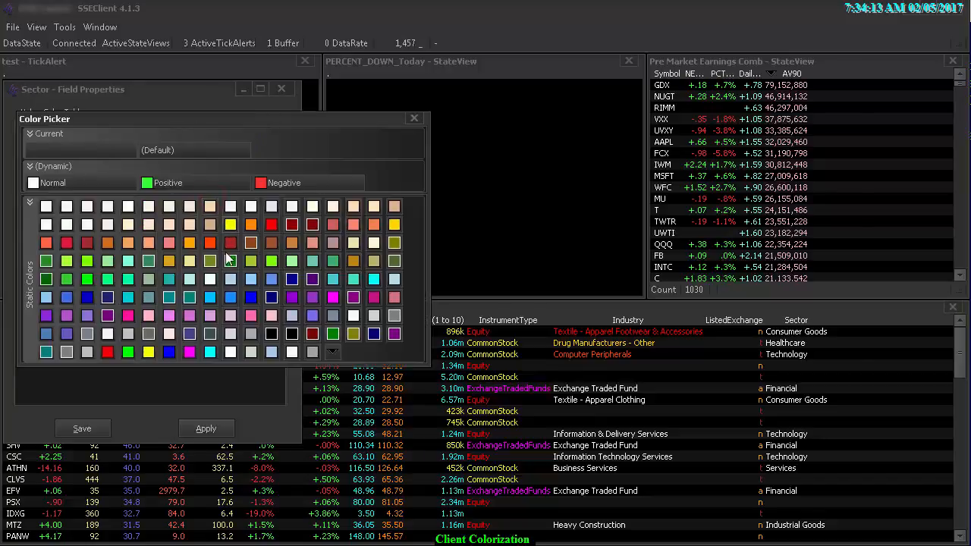
left_click(265, 261)
left_click(212, 212)
left_click(210, 350)
left_click(70, 431)
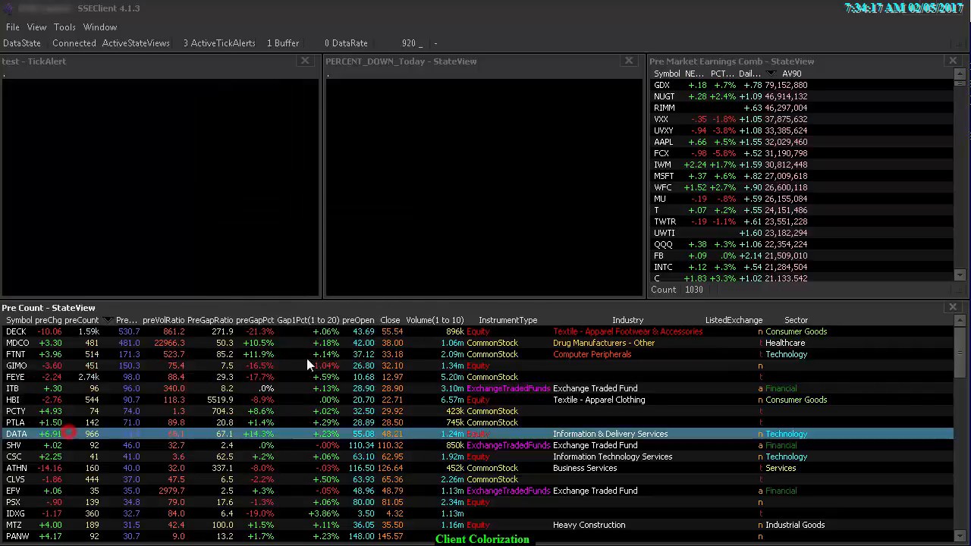
Color the MDCO row's Sector value, Healthcare, orange directly from its cell
left_click(307, 357)
left_click(759, 343)
right_click(781, 345)
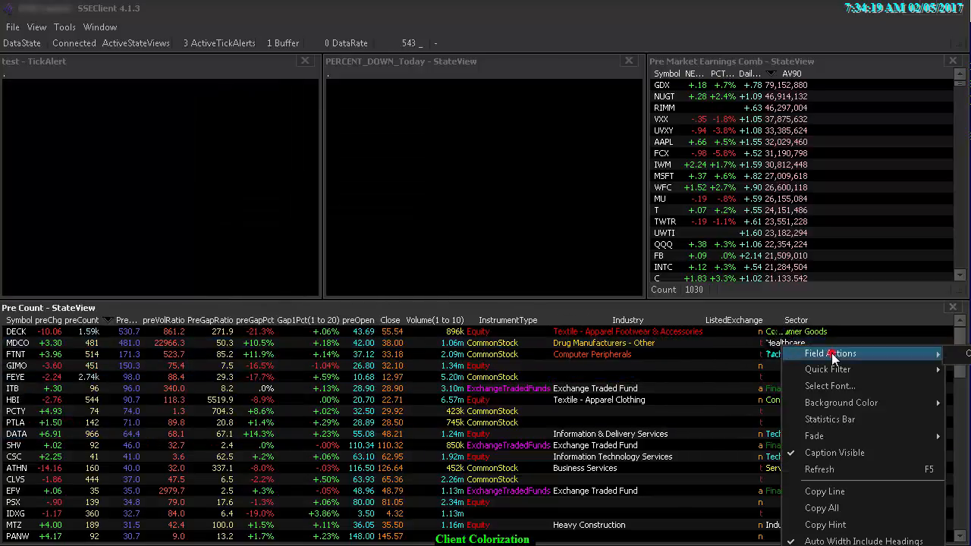
mouse_move(880, 355)
left_click(968, 354)
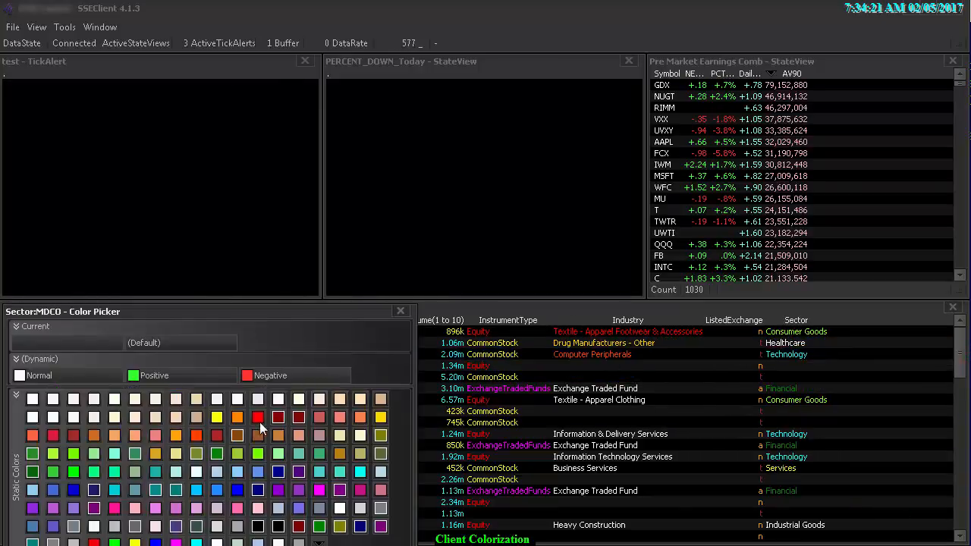
left_click(238, 419)
Color the MTZ row's Sector value, Industrial Goods, gold directly from its cell
left_click(765, 528)
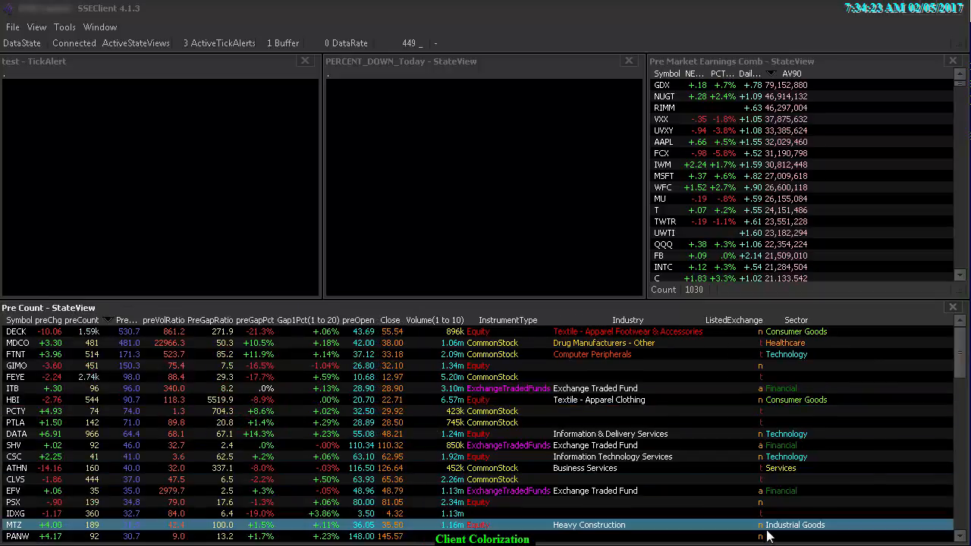
right_click(778, 532)
mouse_move(827, 534)
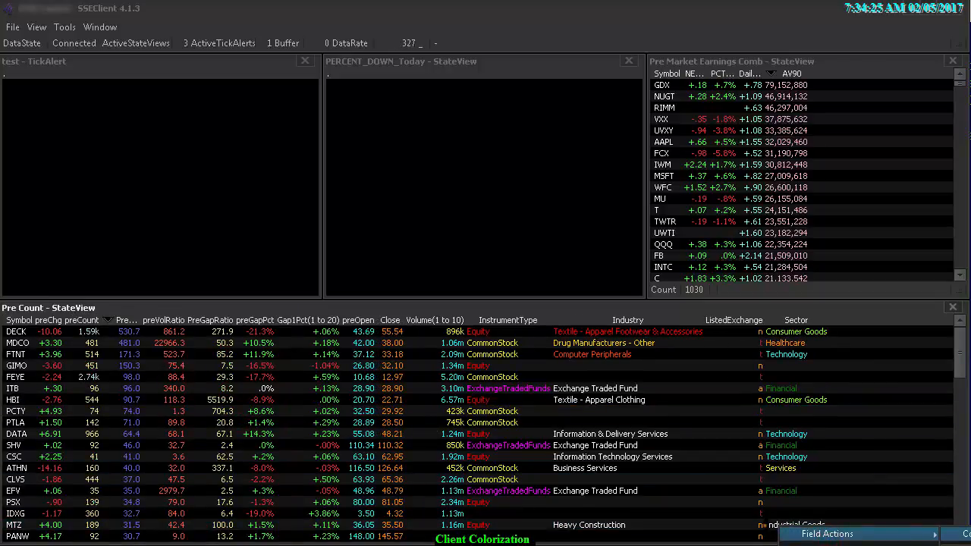
left_click(964, 535)
left_click(381, 419)
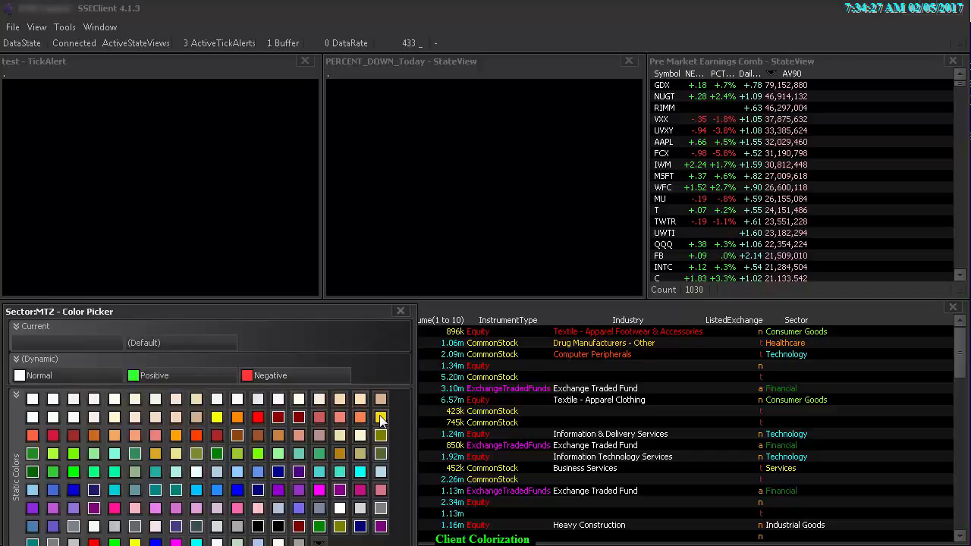
left_click(298, 399)
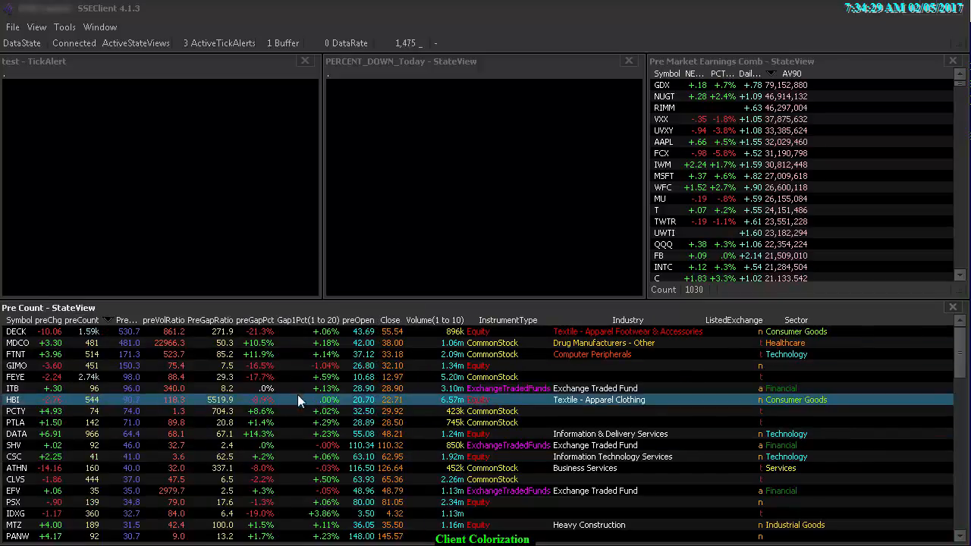
left_click(671, 376)
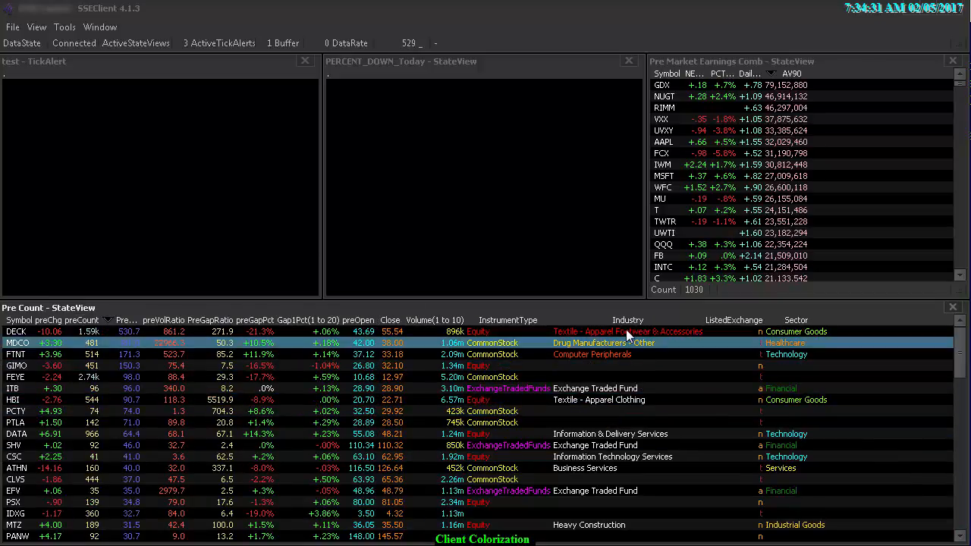
left_click(317, 351)
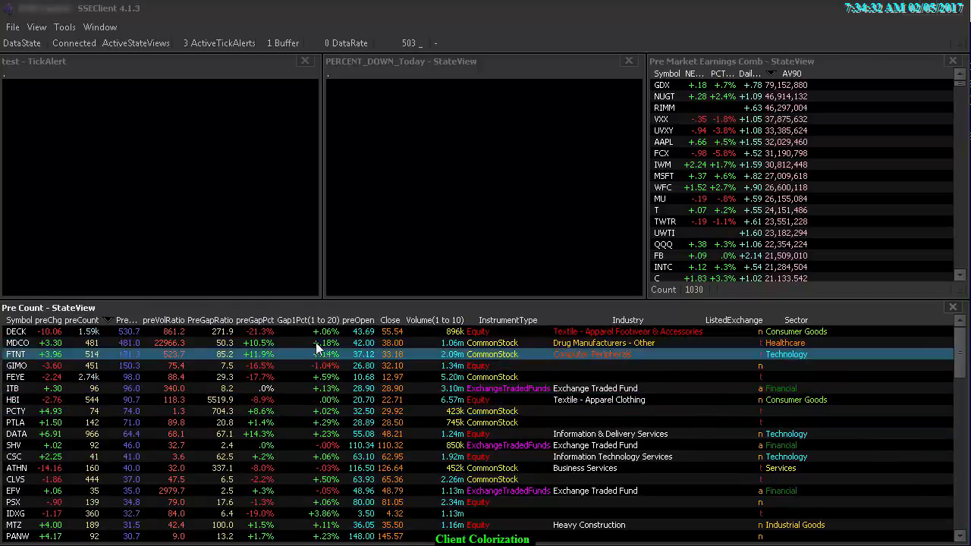
Give the Symbol field in the Pre Count StateView the color policy InstrumentType and save its field properties
right_click(21, 324)
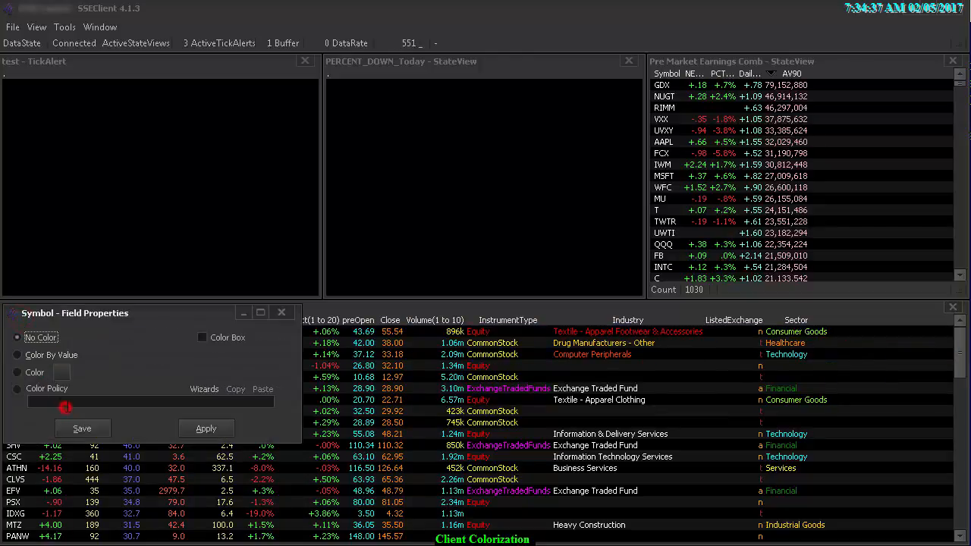
left_click(67, 401)
key("ctrl+space")
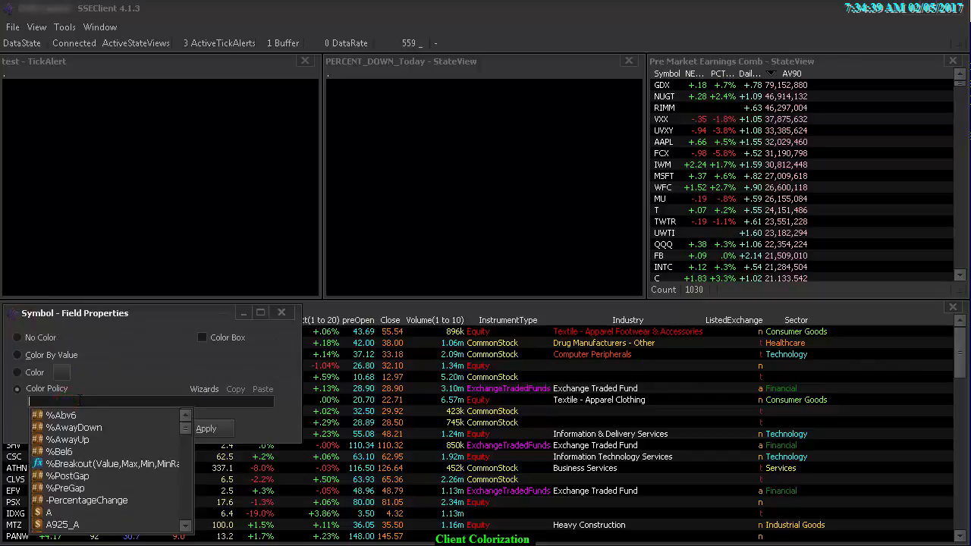
type("Instru")
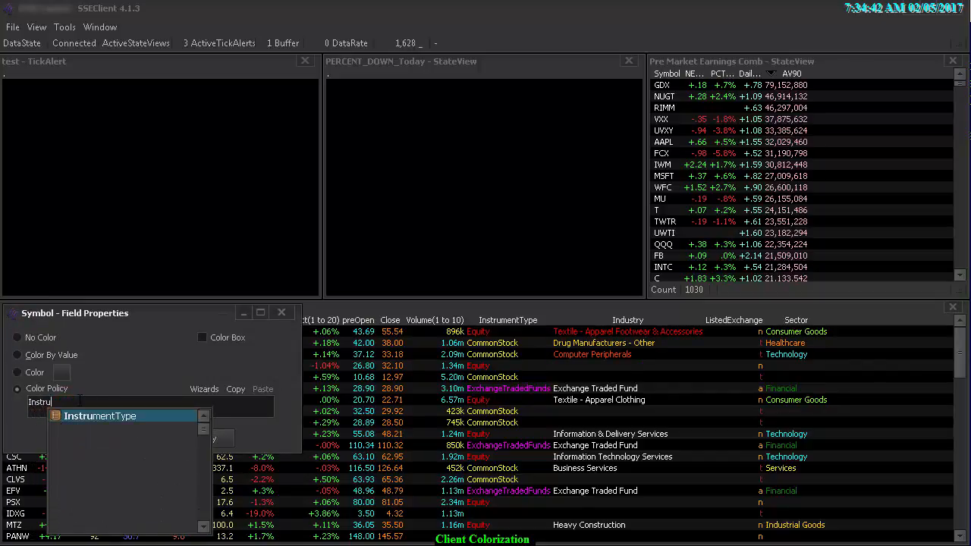
key("Return")
key("Return")
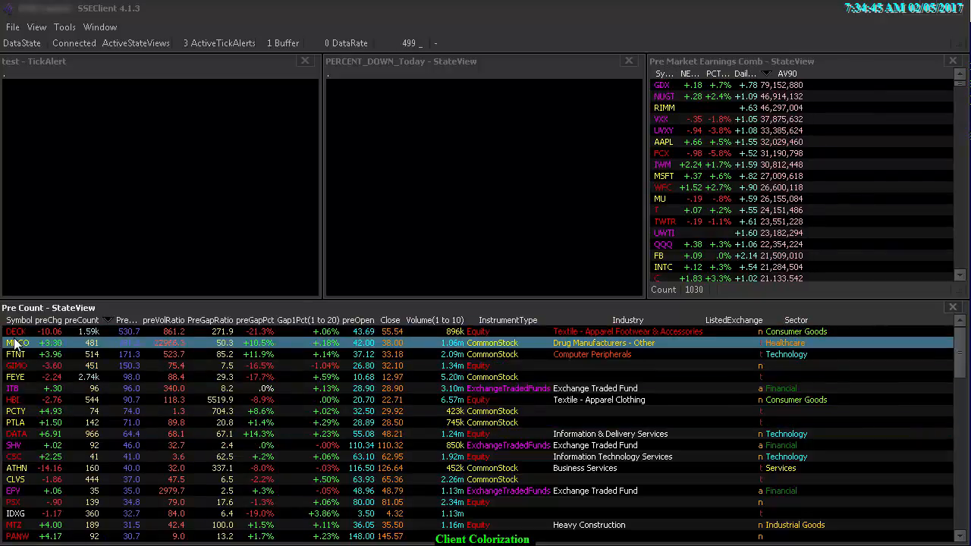
mouse_move(16, 343)
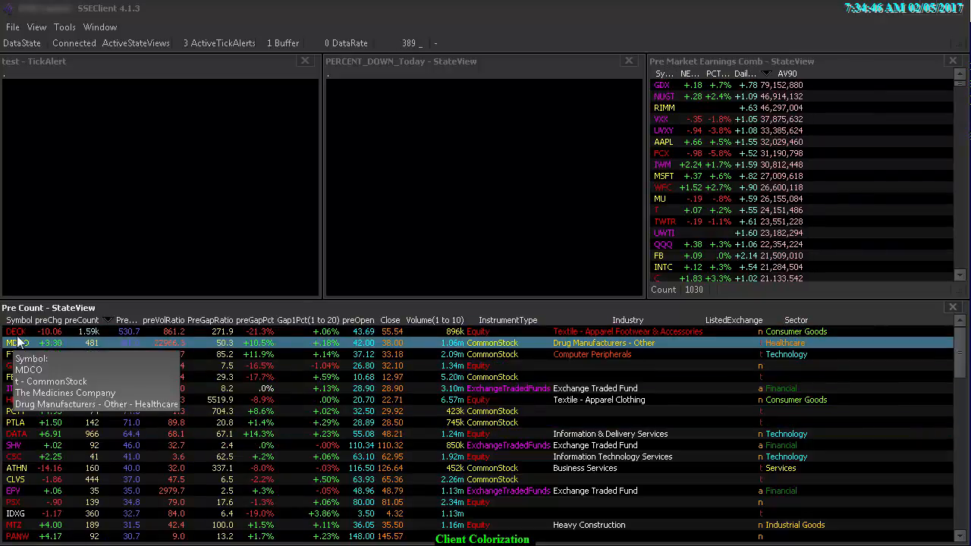
left_click(497, 356)
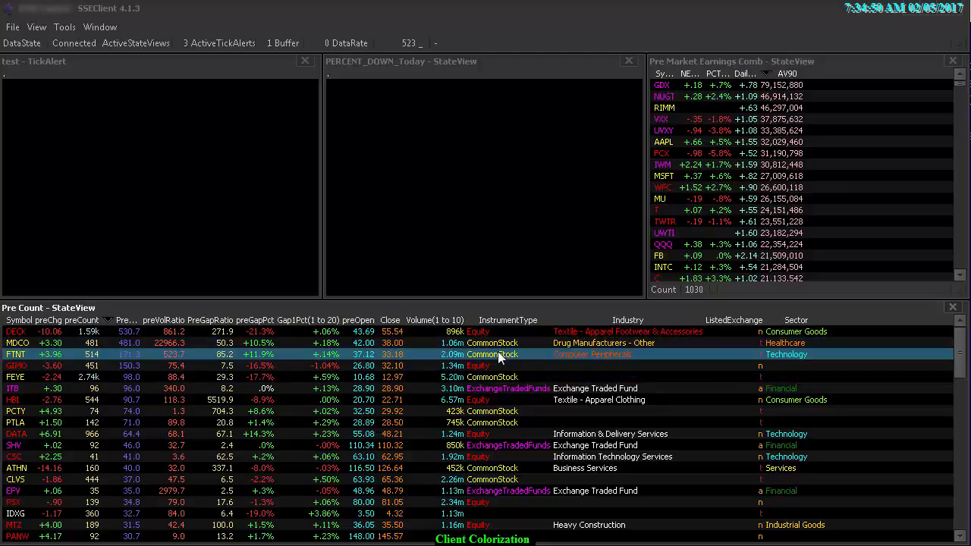
Replace the Symbol field's color policy with ListedExchange and save the field properties
right_click(17, 322)
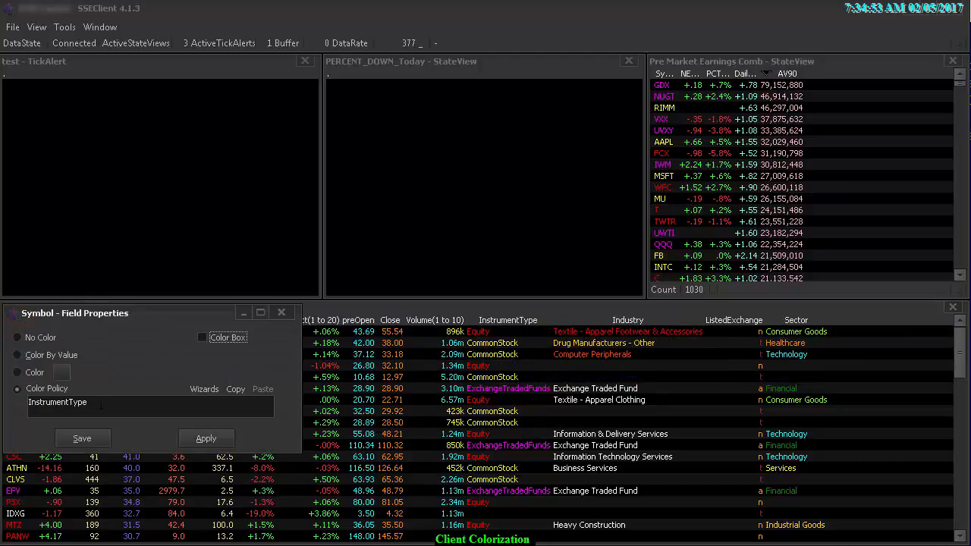
double_click(98, 404)
type("ListedExchange")
key("alt+s")
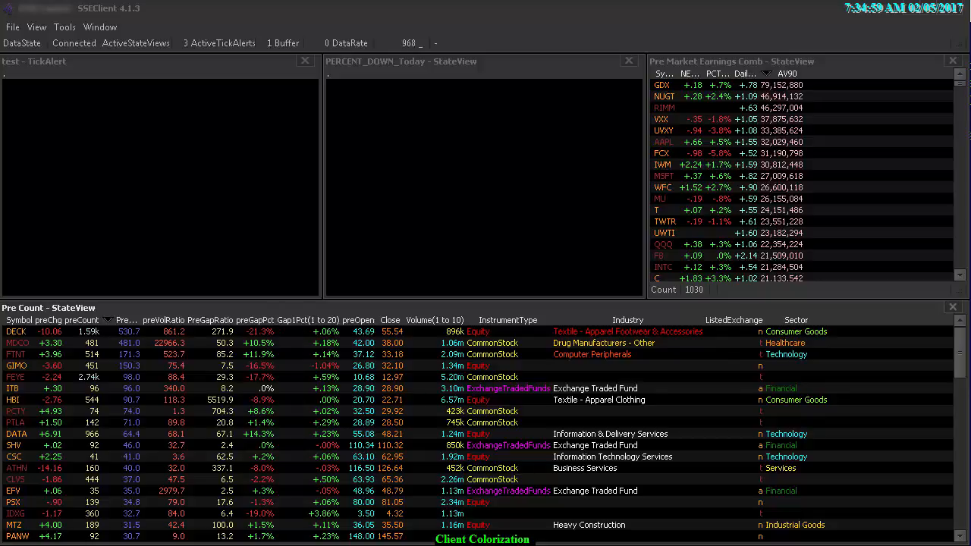
Set the Symbol field's color policy to Sector and save the field properties
double_click(21, 321)
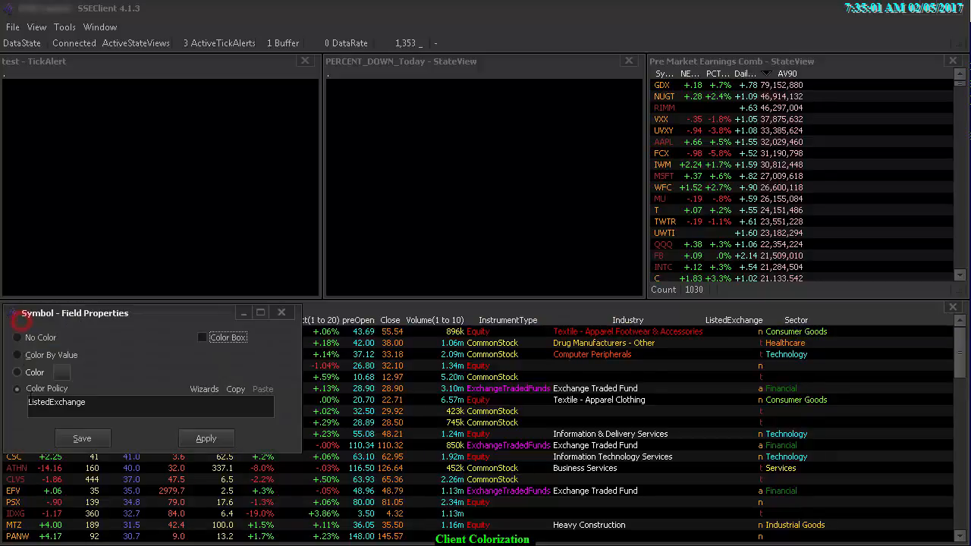
double_click(103, 404)
type("Sector")
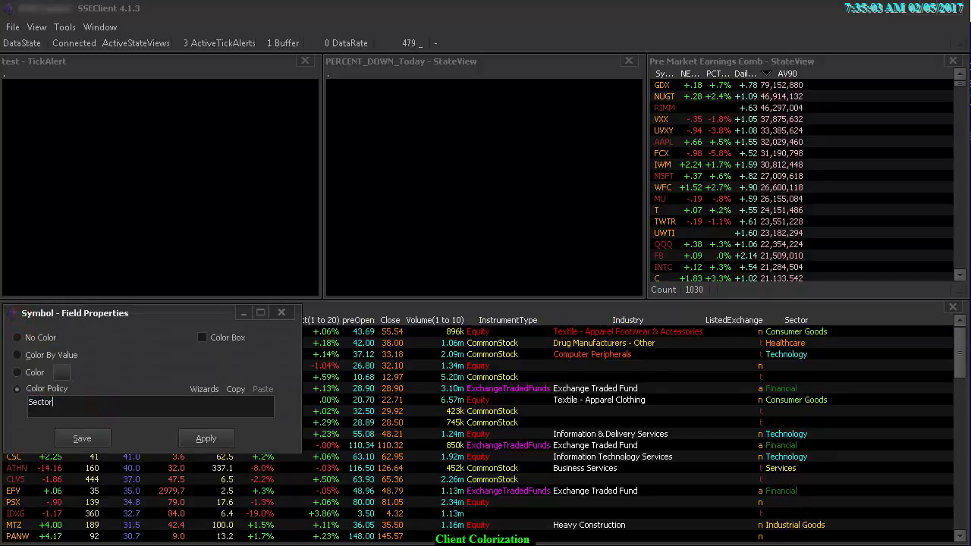
key("alt+s")
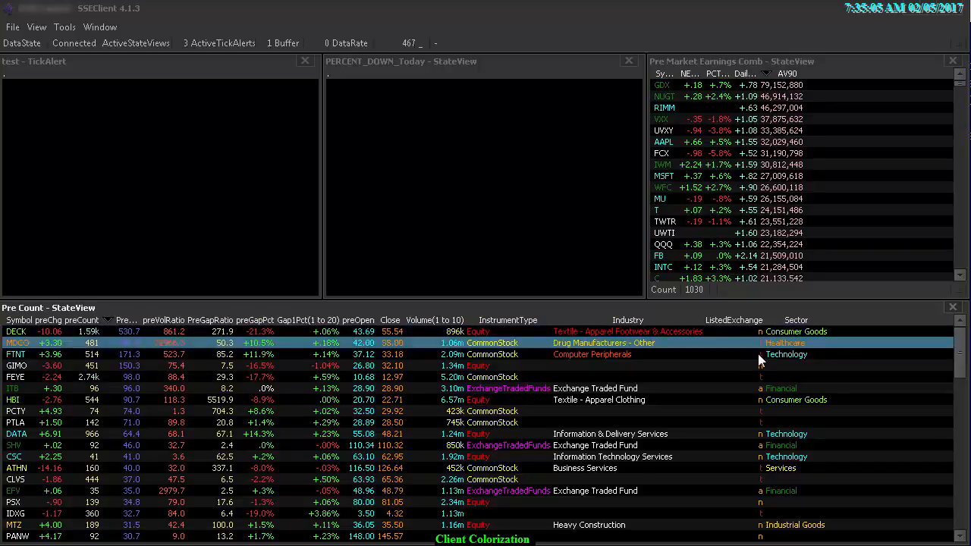